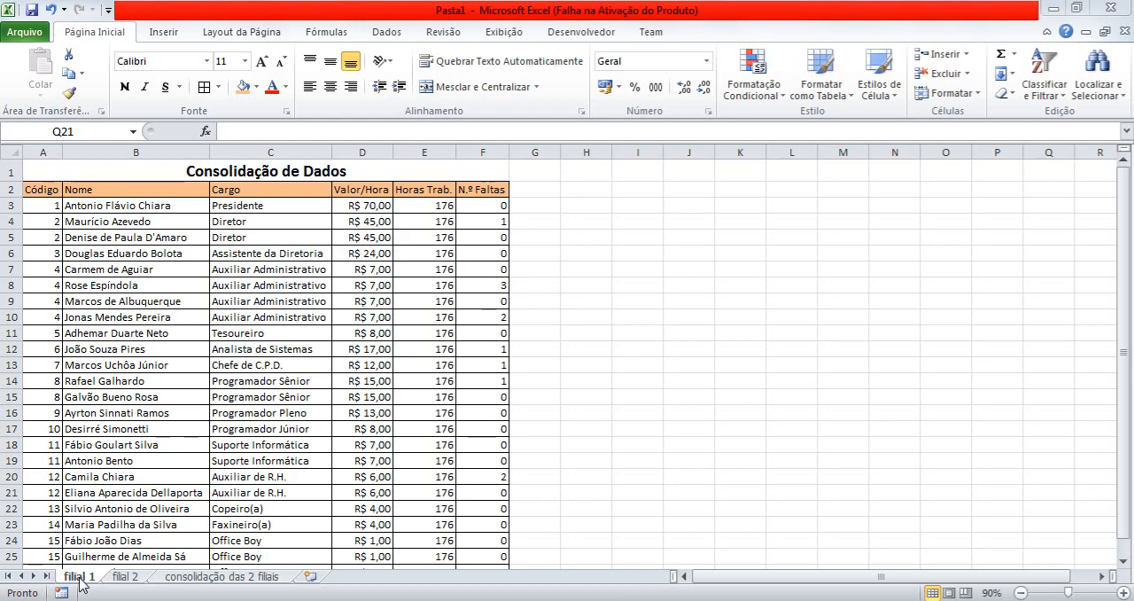
Examine the employee tables on the filial 1 and filial 2 sheets and the layout of the consolidação das 2 filiais sheet.
click(145, 581)
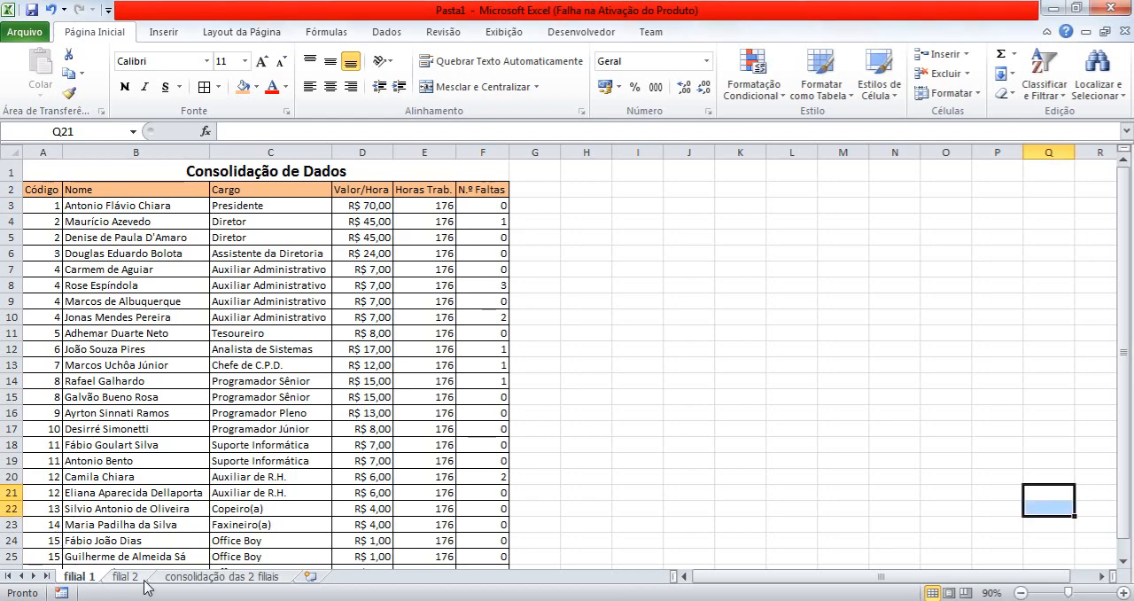
click(144, 582)
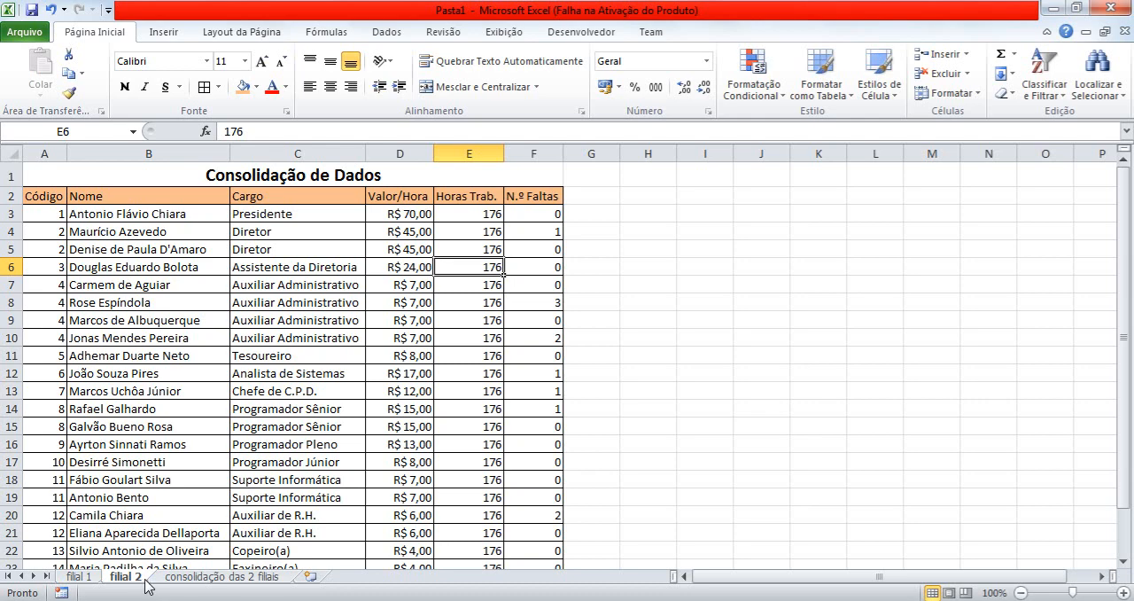
click(79, 579)
ctrl+scroll(79, 586, down, 1)
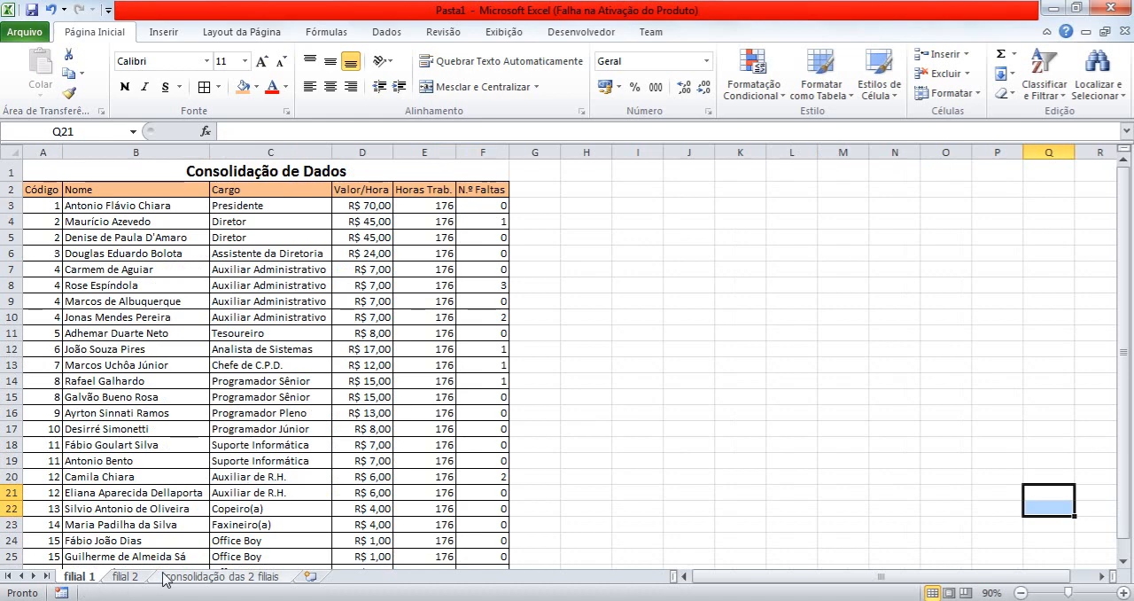
click(370, 251)
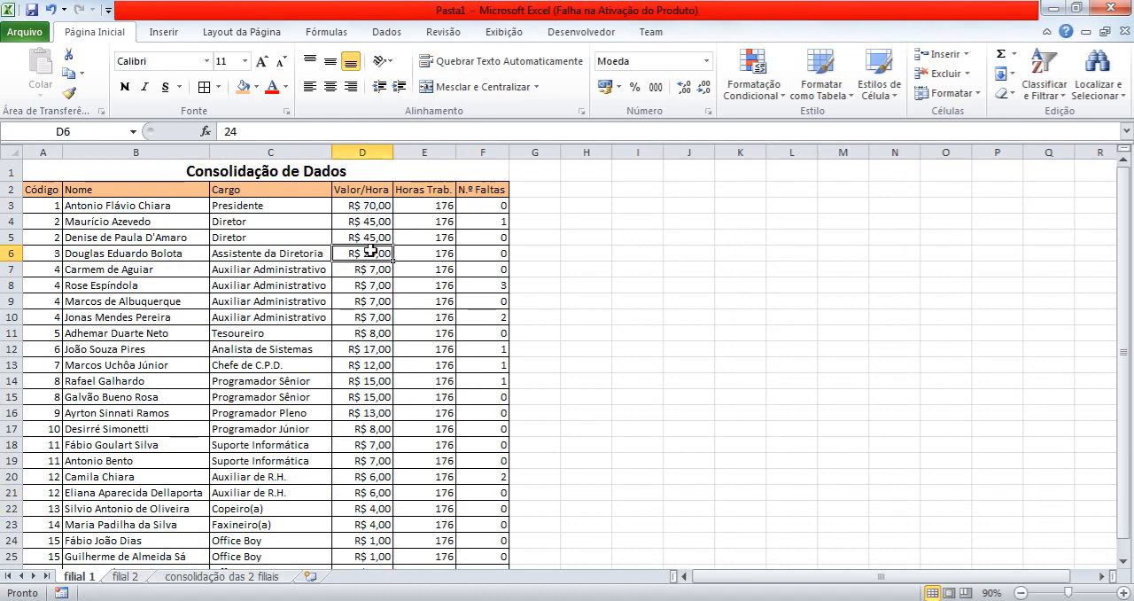
click(469, 251)
click(432, 241)
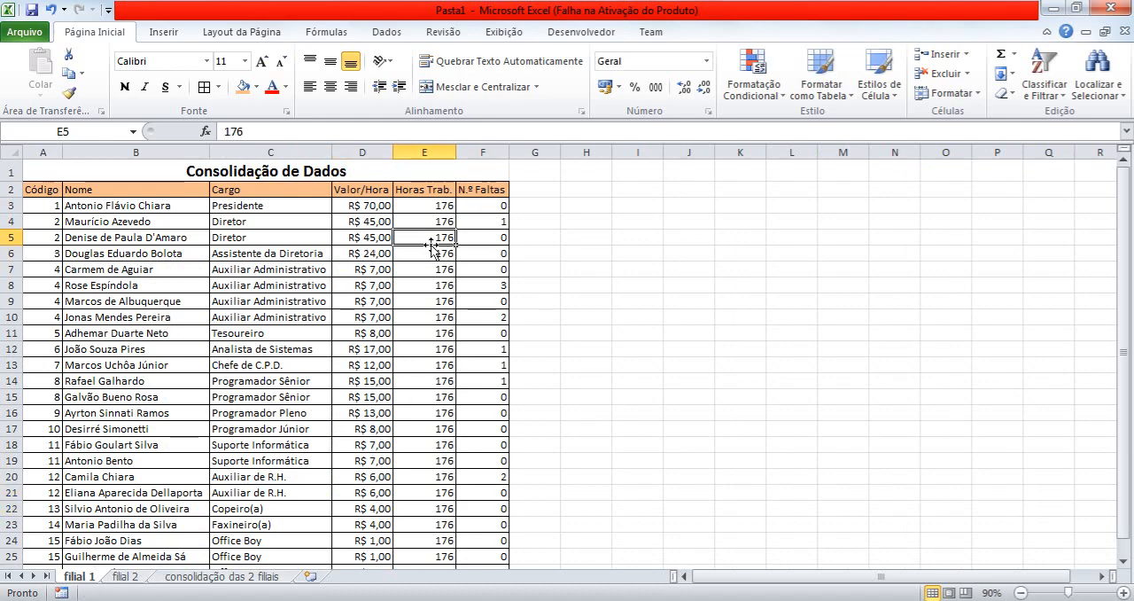
click(219, 577)
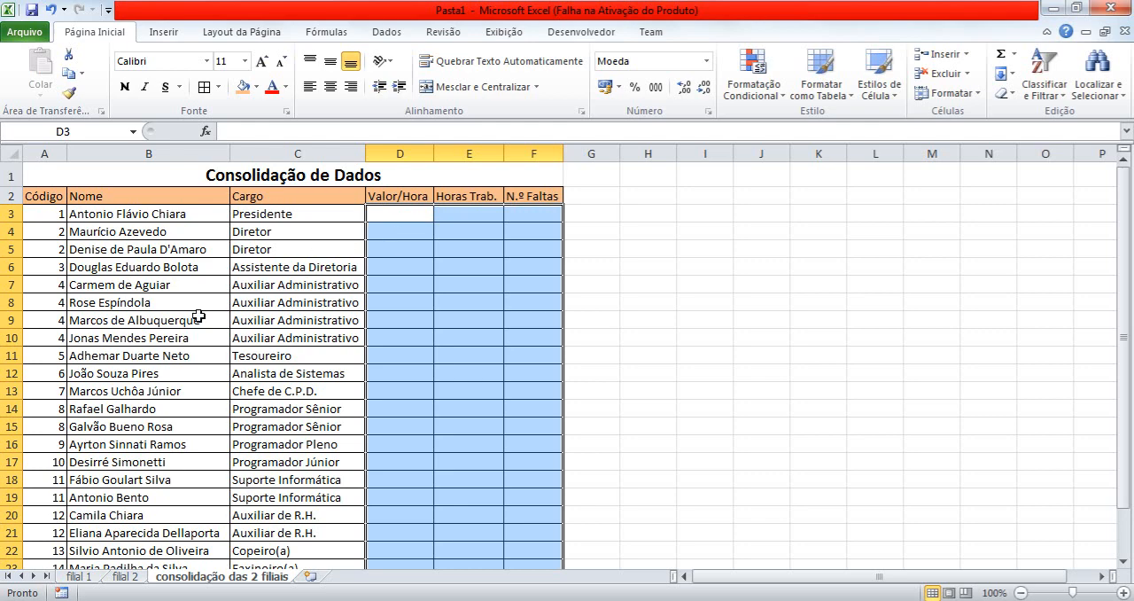
click(85, 578)
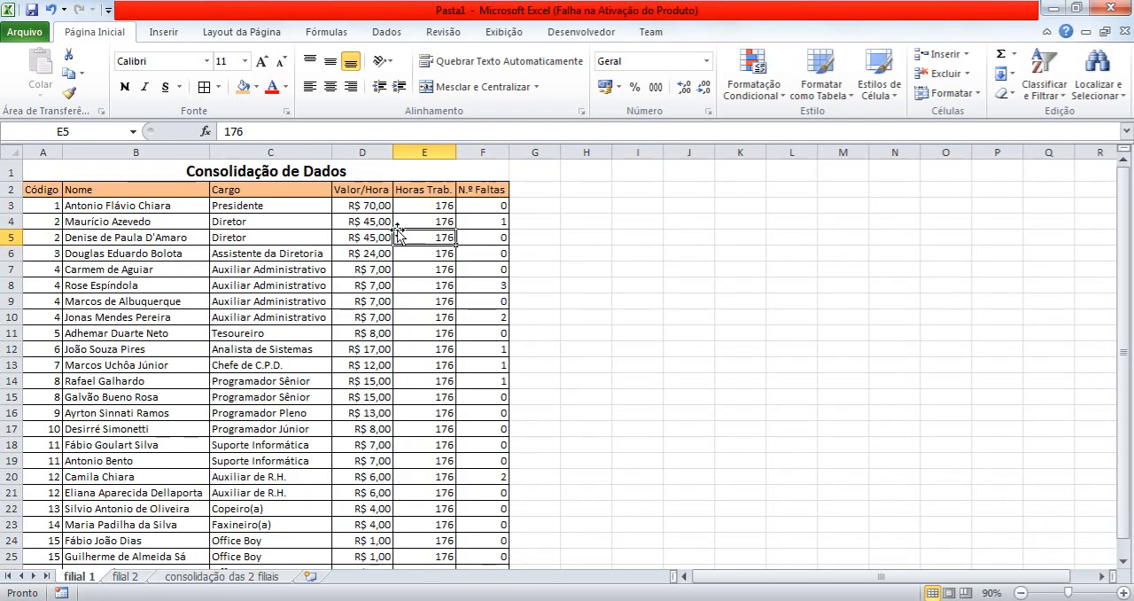
click(370, 236)
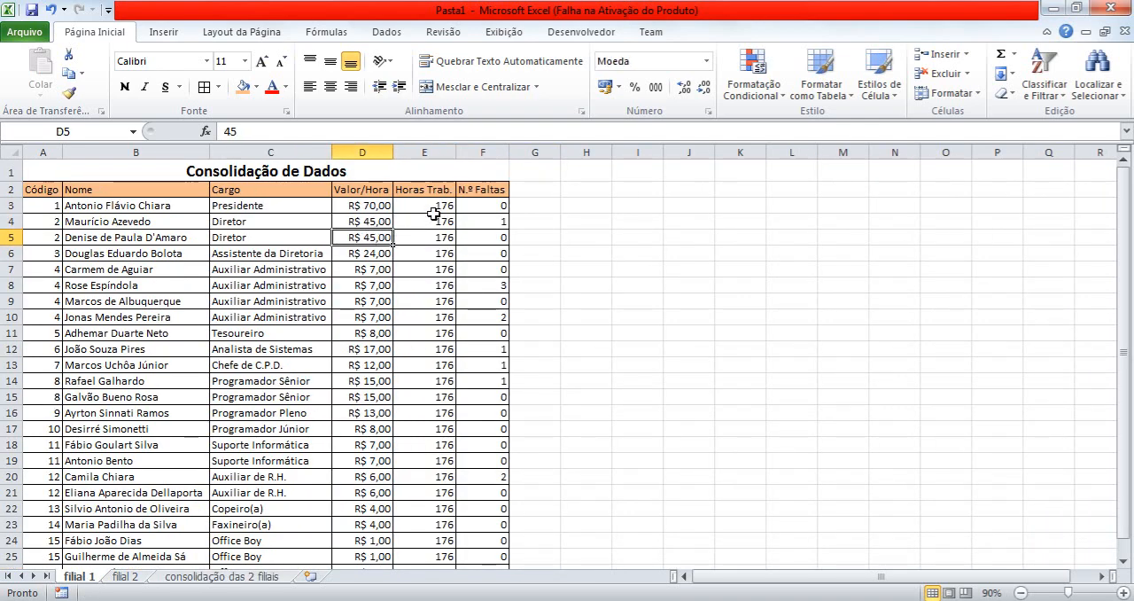
click(129, 577)
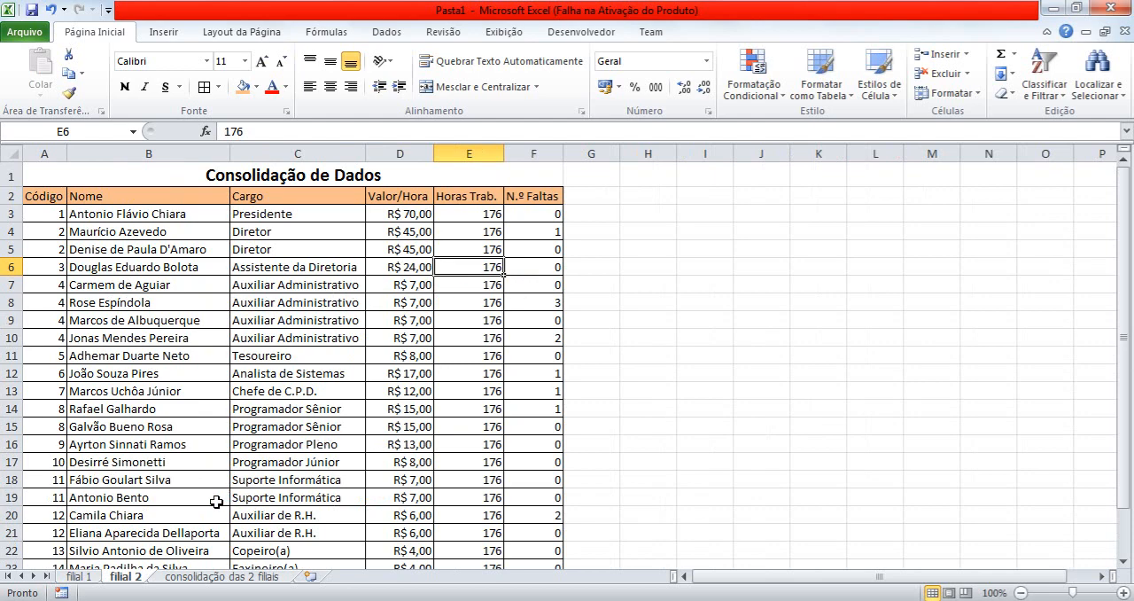
Change the table title in A1 of the consolidação das 2 filiais sheet to "Consolidação Geral".
click(202, 576)
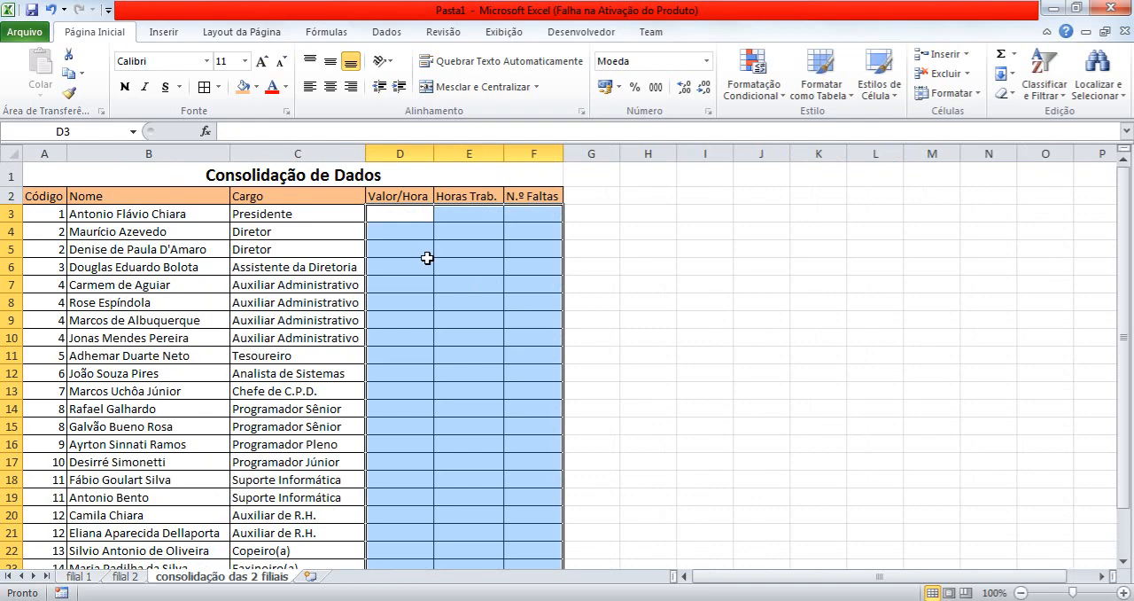
double_click(459, 177)
key(BackSpace)
key(BackSpace)
key(BackSpace)
key(BackSpace)
key(BackSpace)
key(BackSpace)
key(BackSpace)
key(BackSpace)
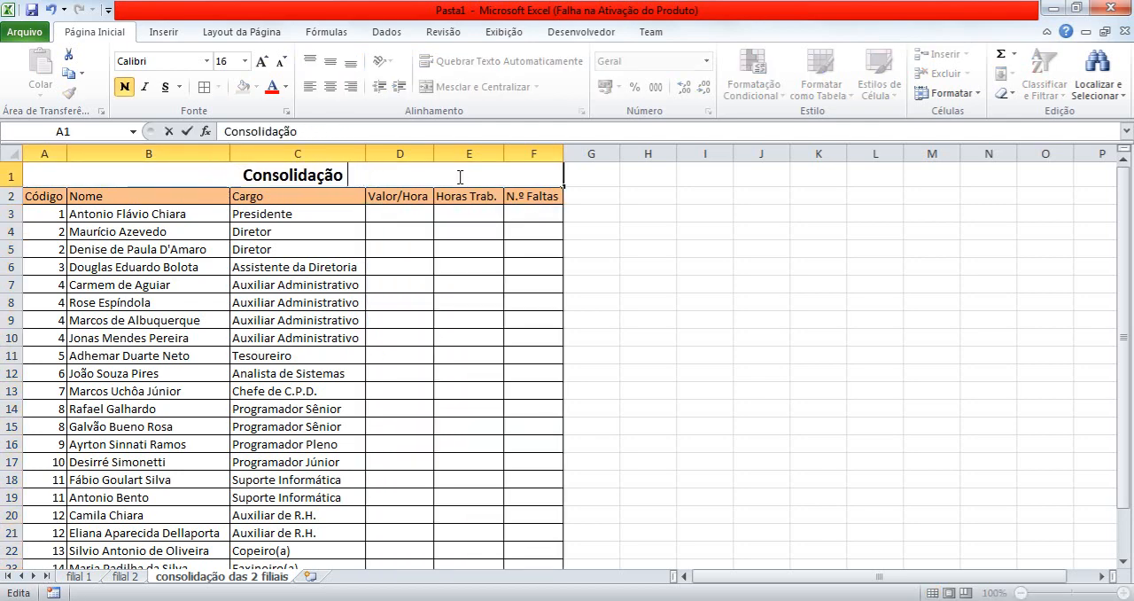
text(Geral)
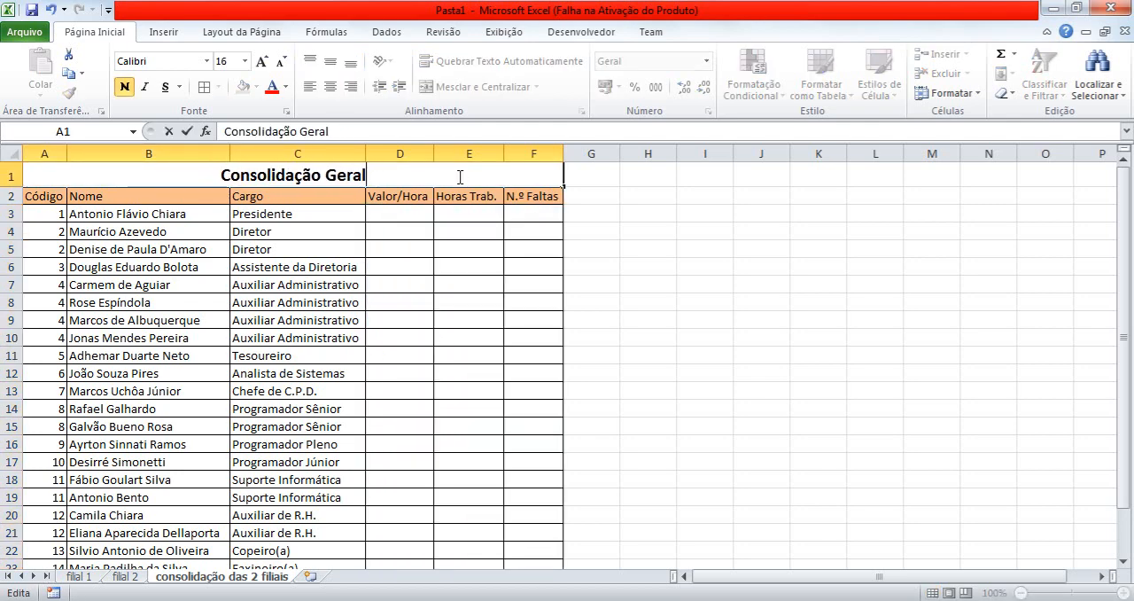
key(Return)
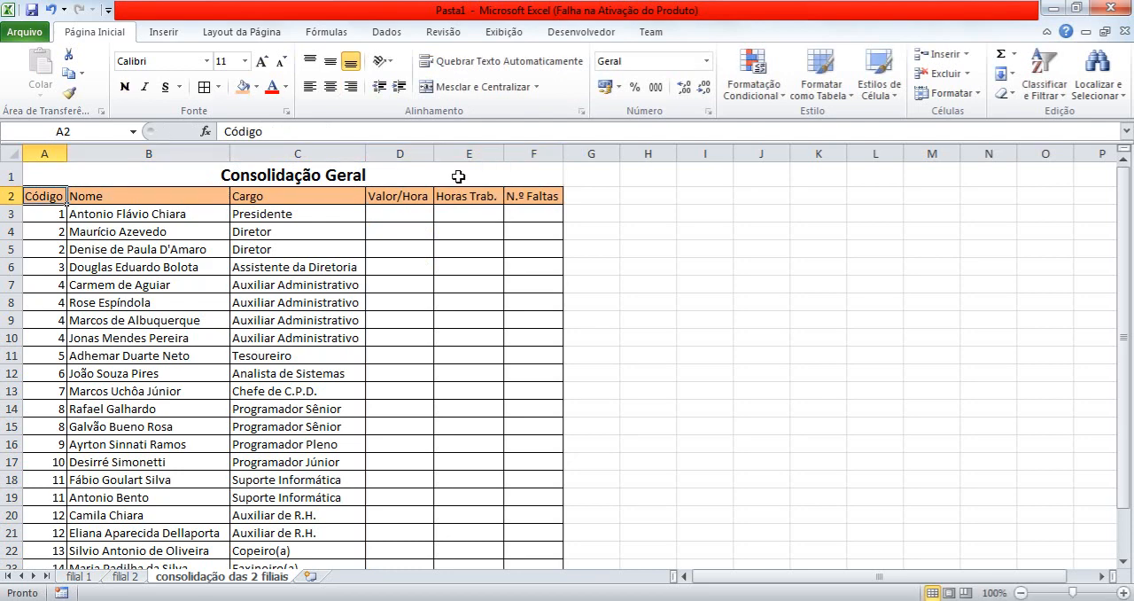
click(394, 210)
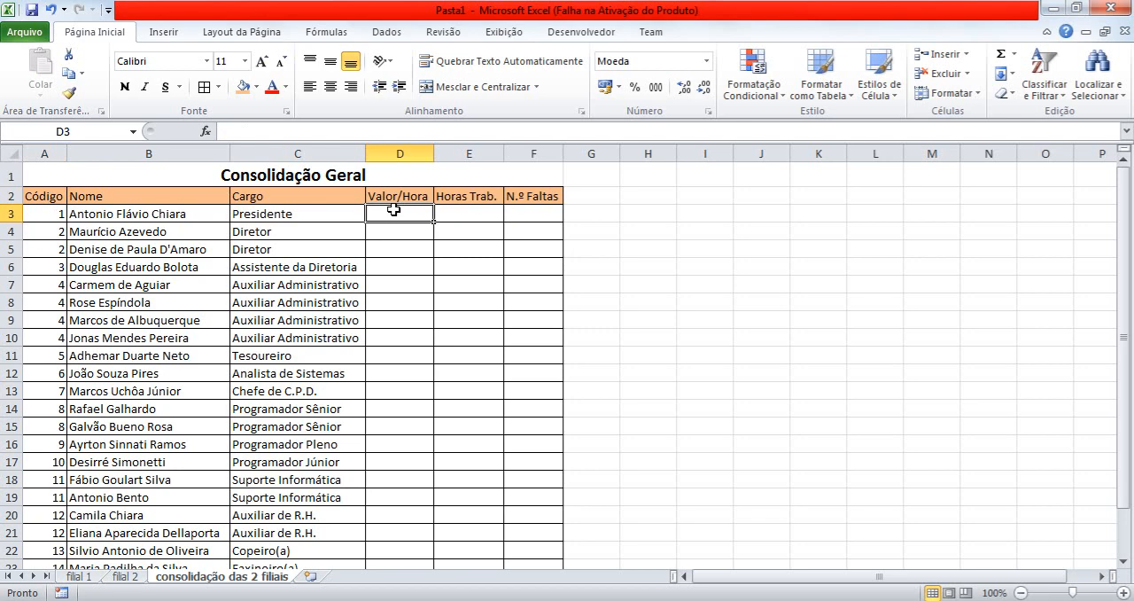
key(End)
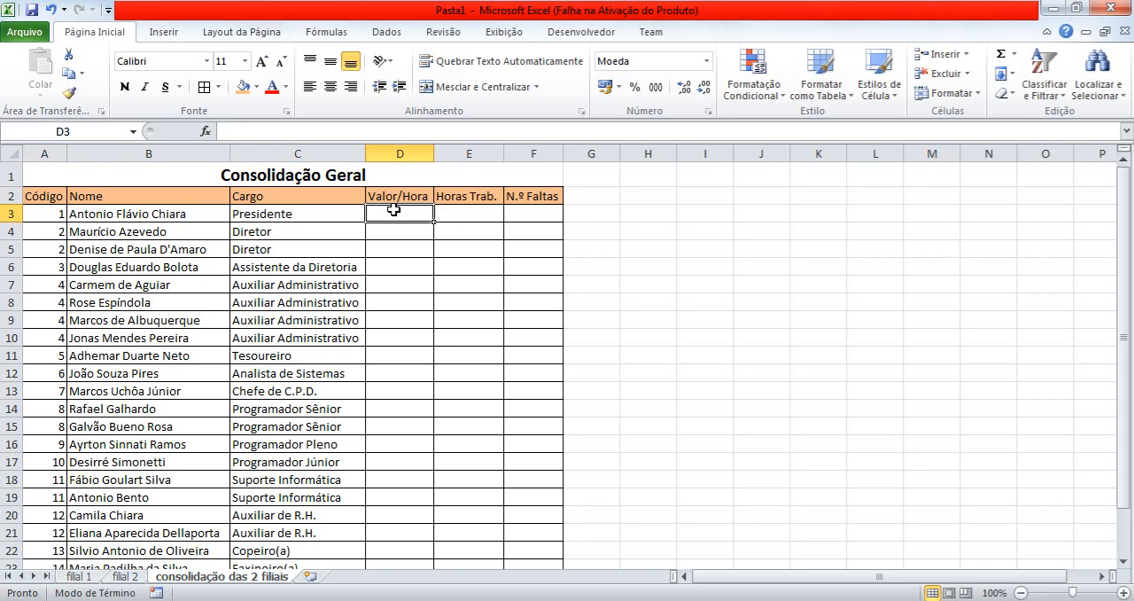
key(shift+Right)
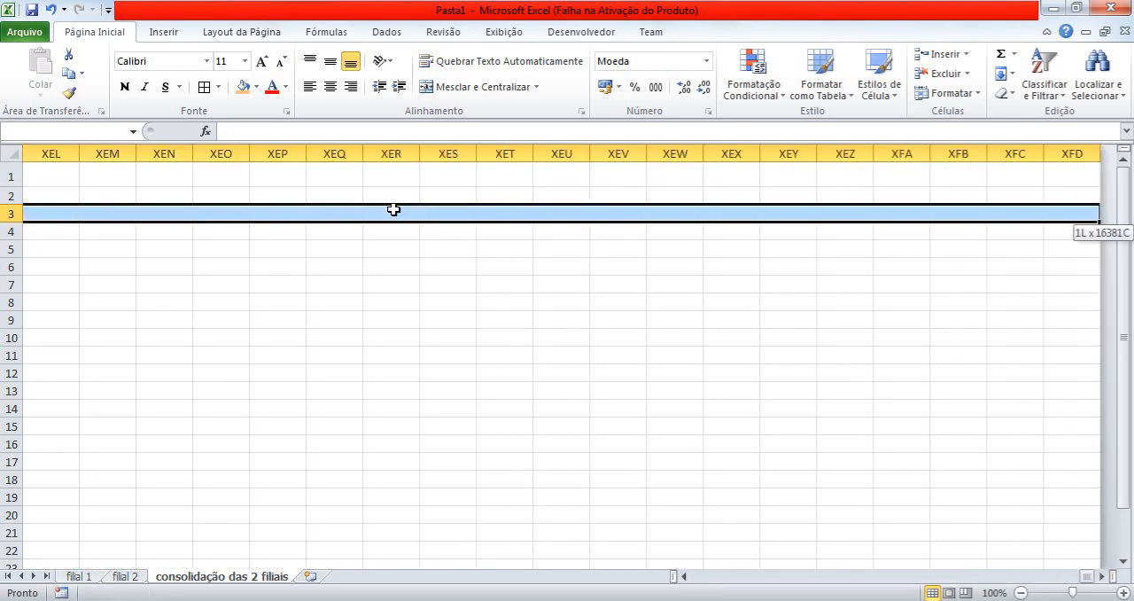
key(End)
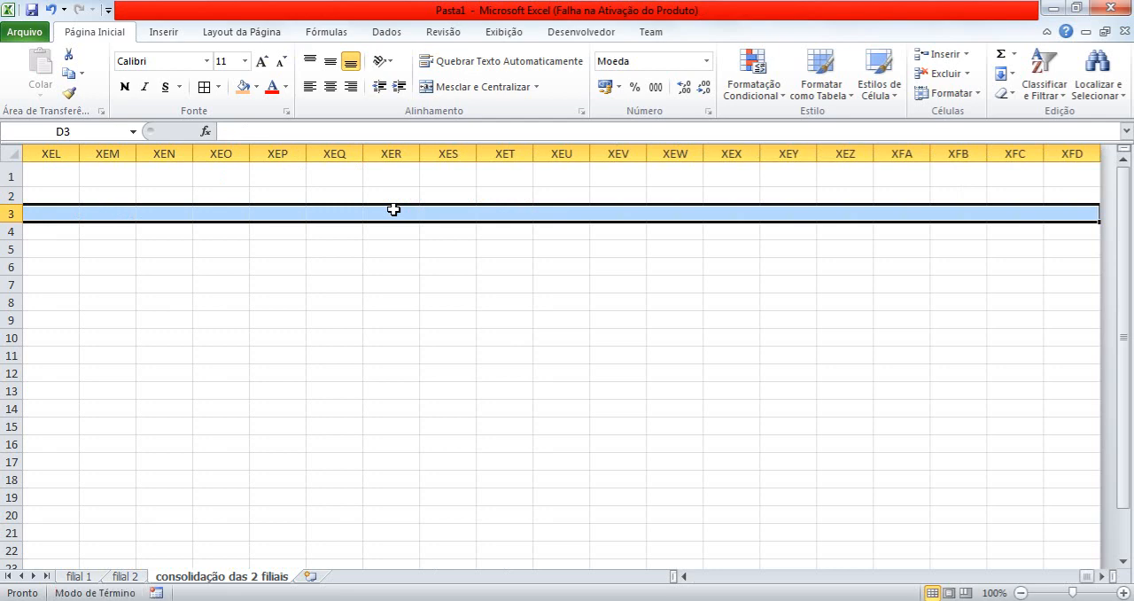
key(shift+Left)
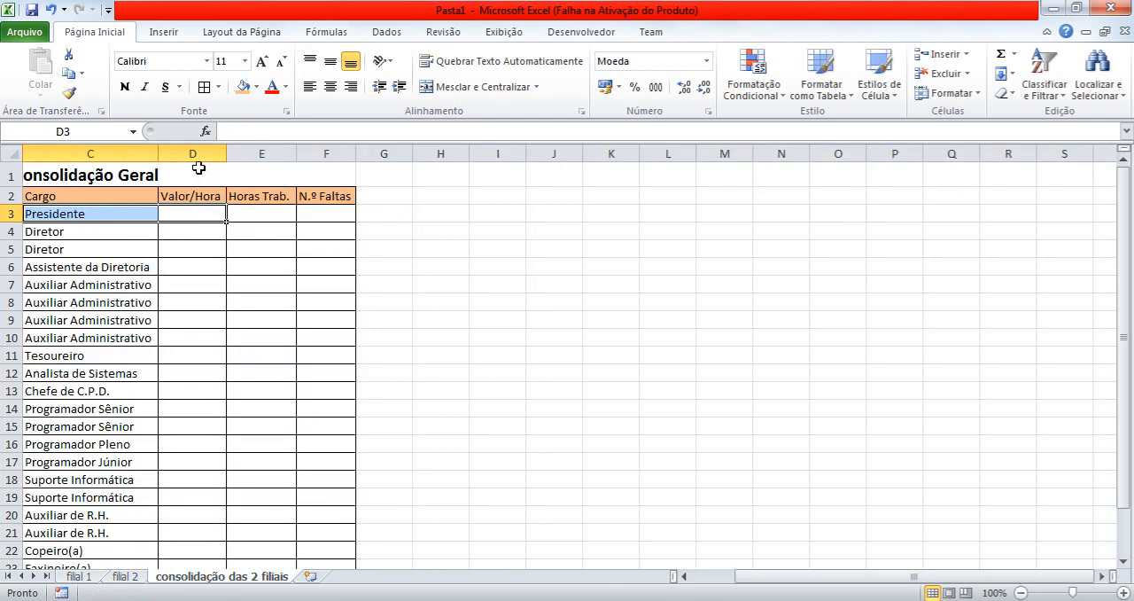
Select the empty range D3:F26 under Valor/Hora, Horas Trab. and N.º Faltas on the consolidation sheet.
click(183, 212)
key(shift+Right)
key(shift+Right)
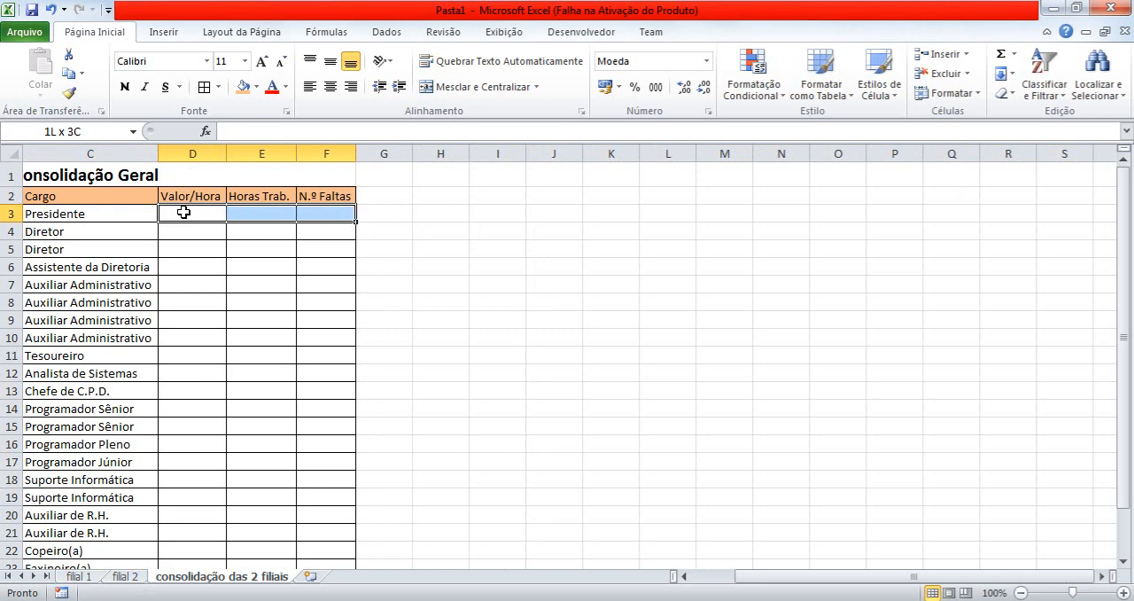
key(shift+Down)
key(shift+Down)
key(shift+Down)
key(shift+Down)
key(shift+Down)
key(shift+Down)
key(shift+Down)
key(shift+Down)
key(shift+Down)
key(shift+Down)
key(shift+Down)
key(shift+Down)
key(shift+Down)
key(shift+Down)
key(shift+Down)
key(shift+Down)
key(shift+Down)
key(shift+Down)
key(shift+Down)
key(shift+Down)
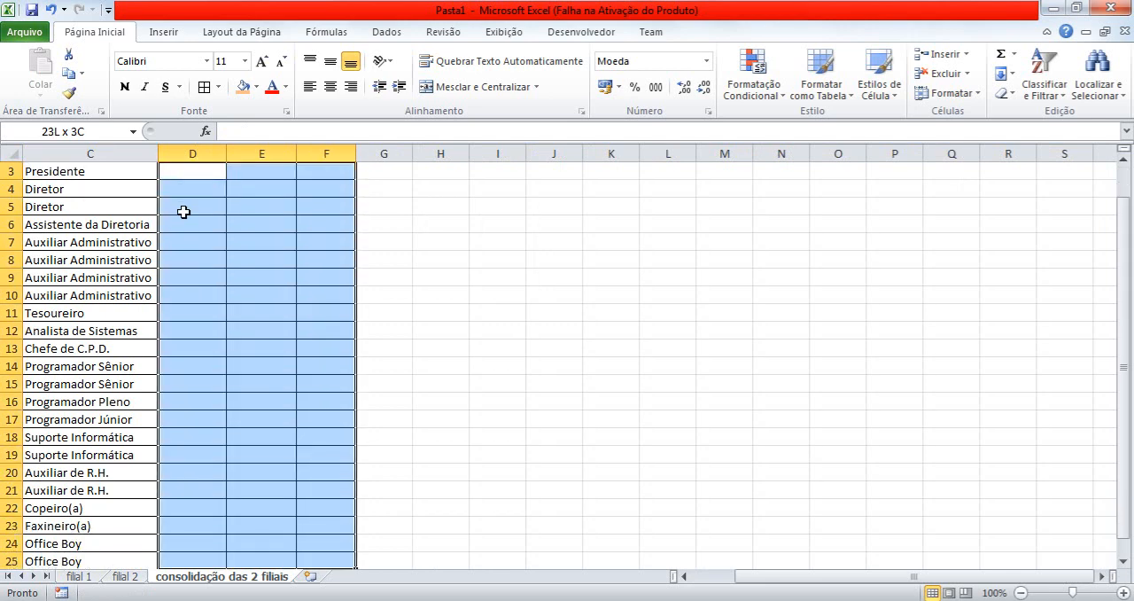
key(shift+Down)
key(shift+Down)
key(shift+Down)
key(shift+Down)
key(shift+Up)
key(shift+Up)
key(shift+Up)
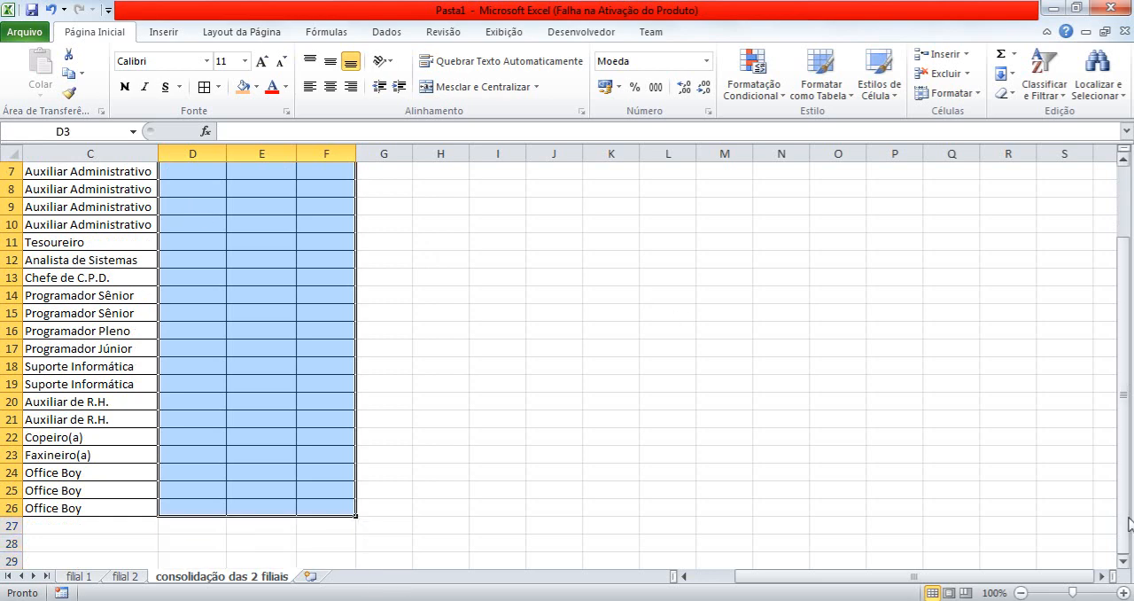
drag(1123, 516, 1121, 447)
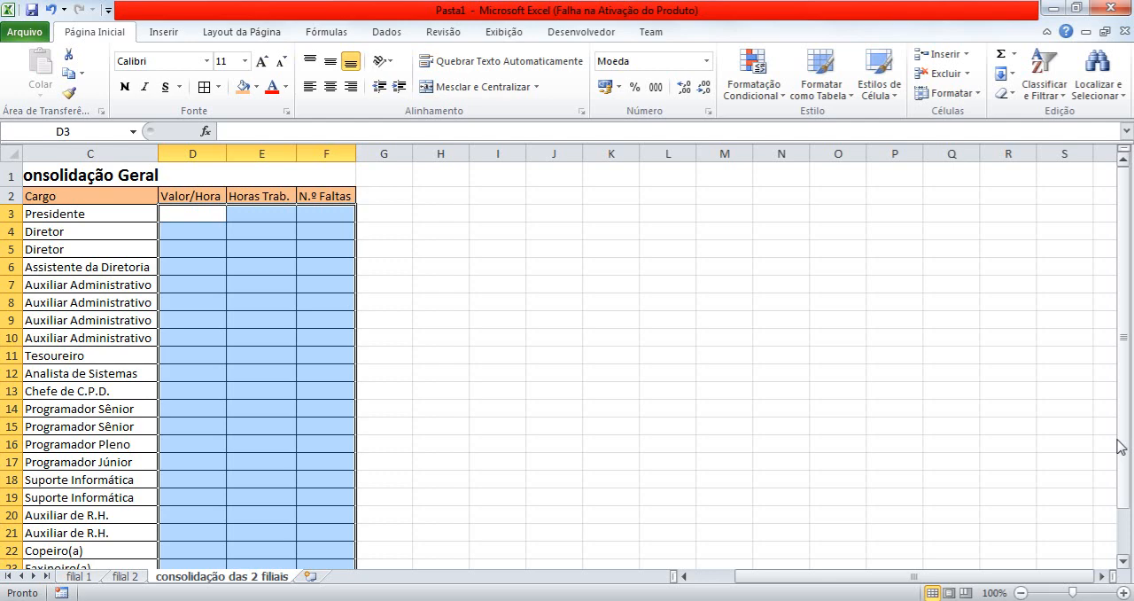
Start the Consolidar command for the selected range and choose Soma as its function.
click(398, 35)
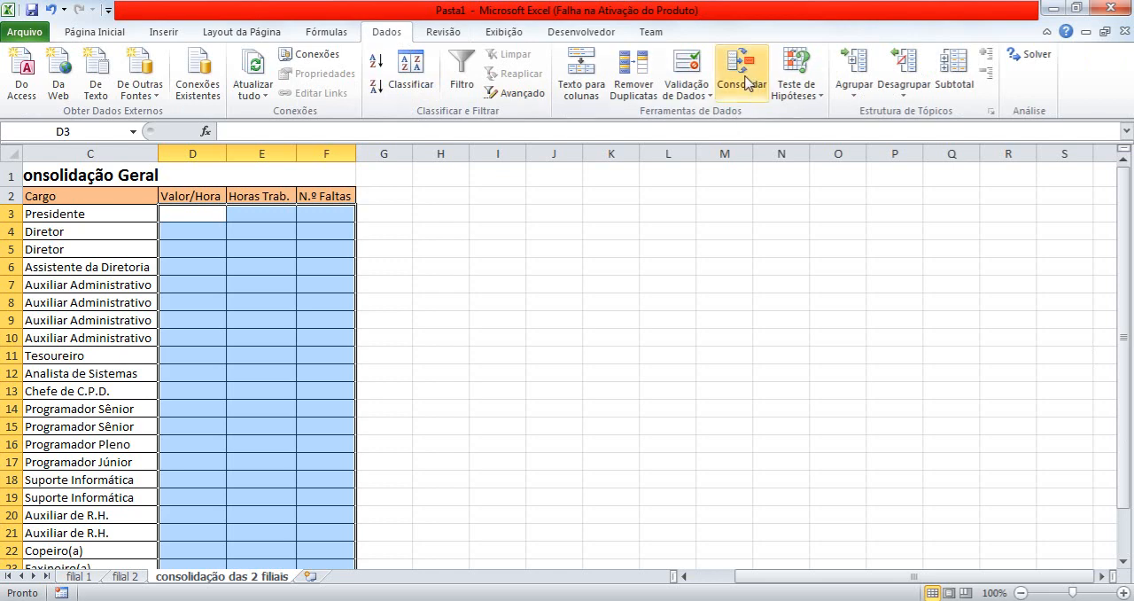
click(747, 91)
click(749, 91)
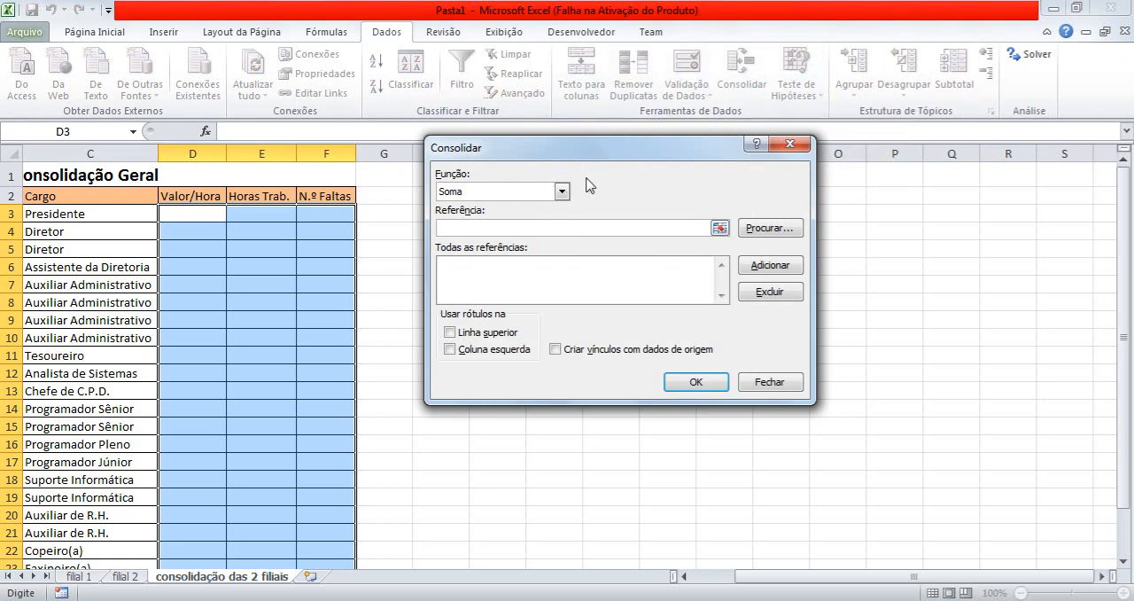
click(561, 193)
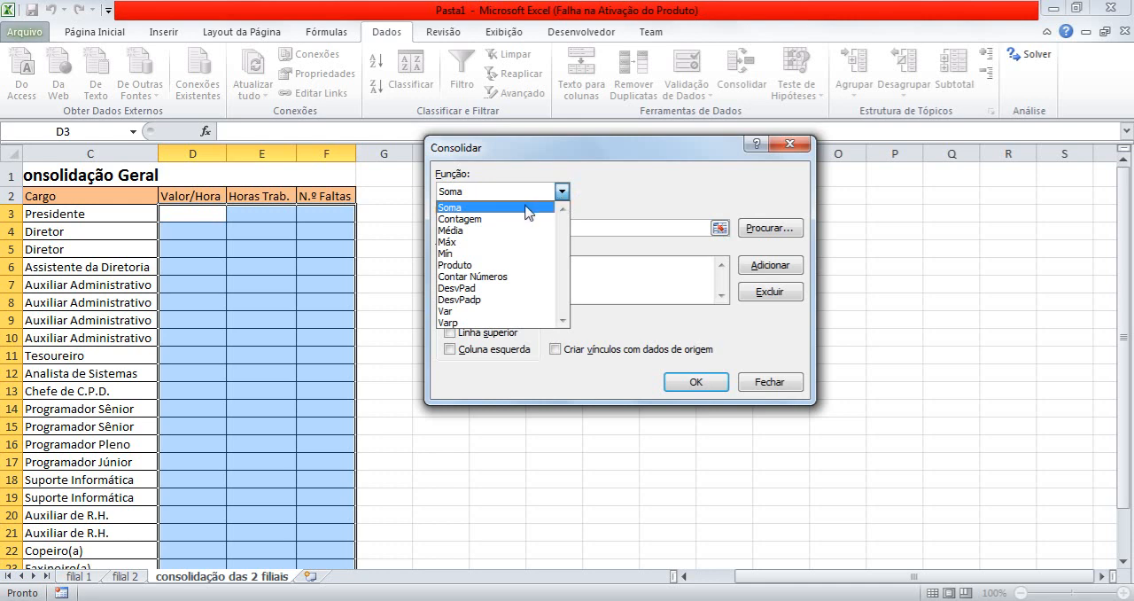
click(529, 207)
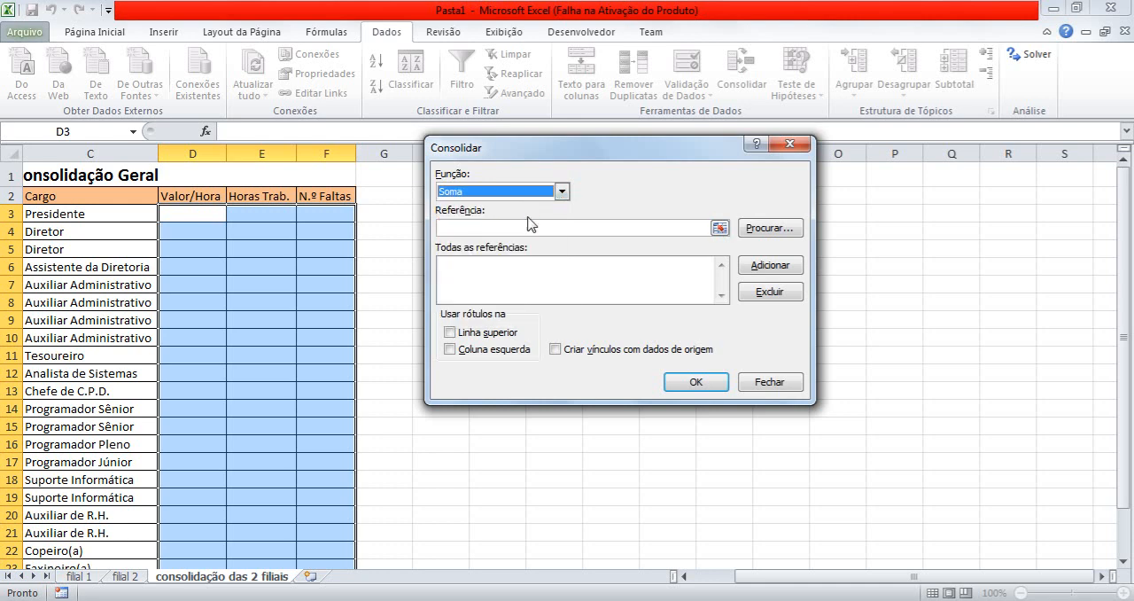
Add the range D3:F26 of the filial 1 sheet to the list of consolidation references.
click(534, 229)
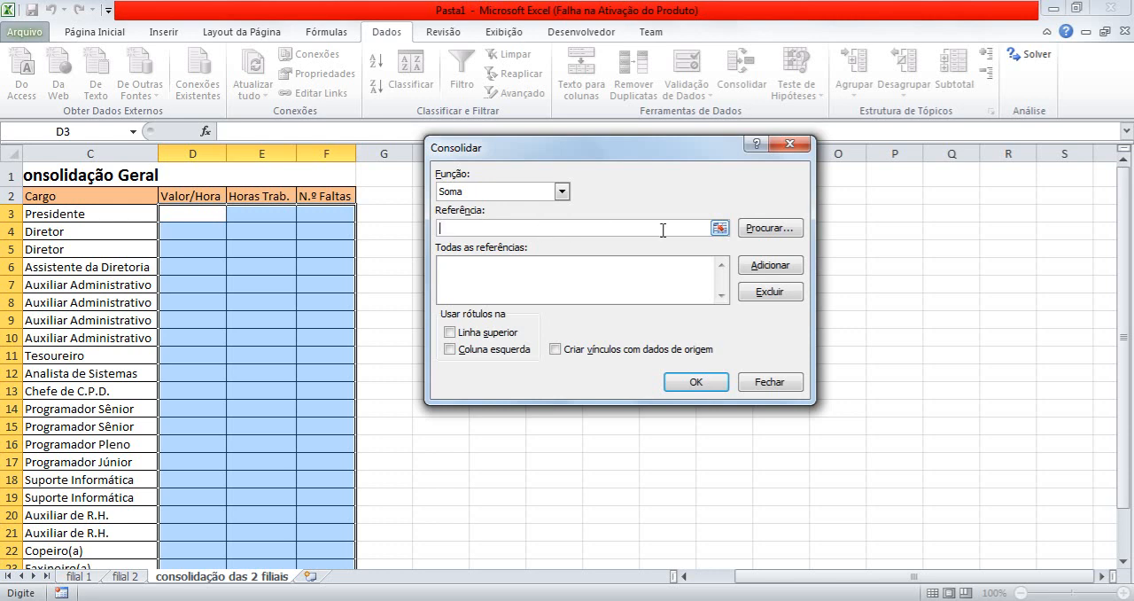
click(722, 229)
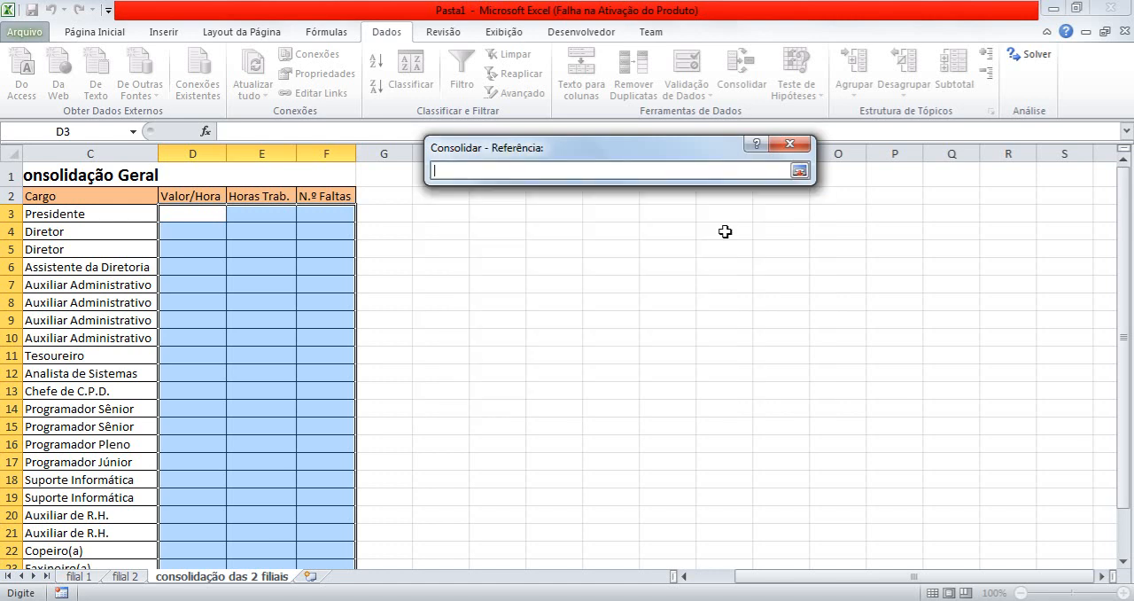
click(80, 577)
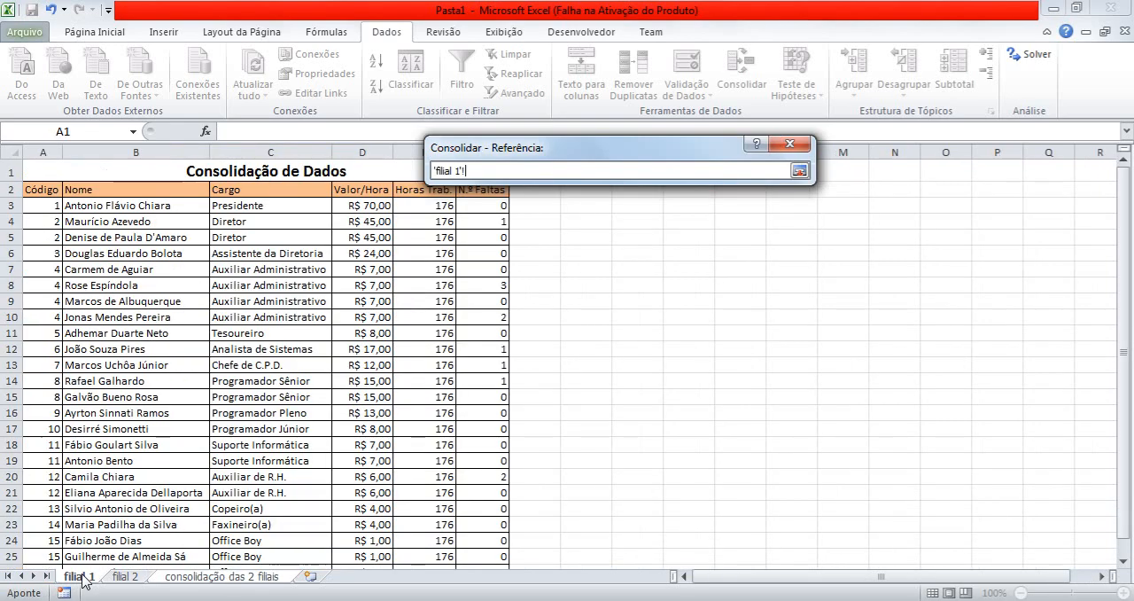
click(346, 205)
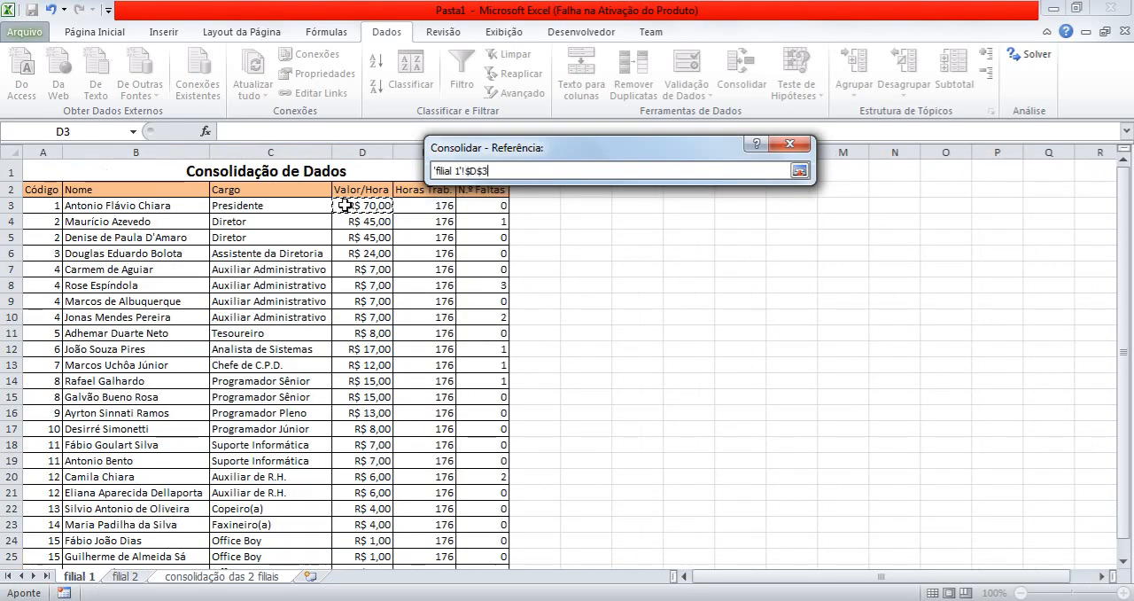
key(End)
key(shift+Right)
key(End)
key(shift+Down)
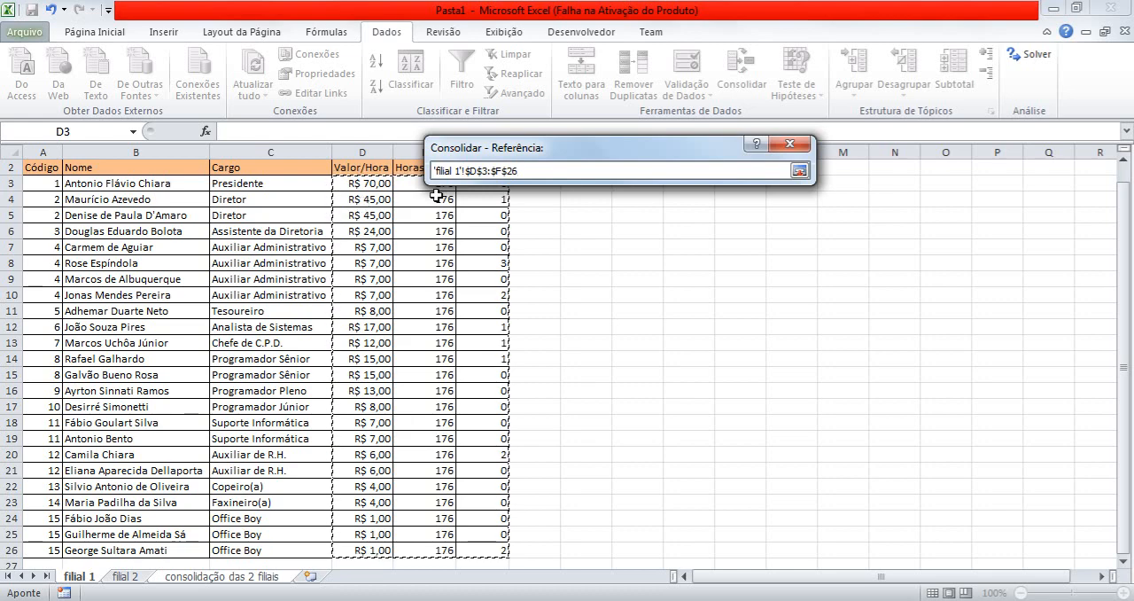
click(800, 171)
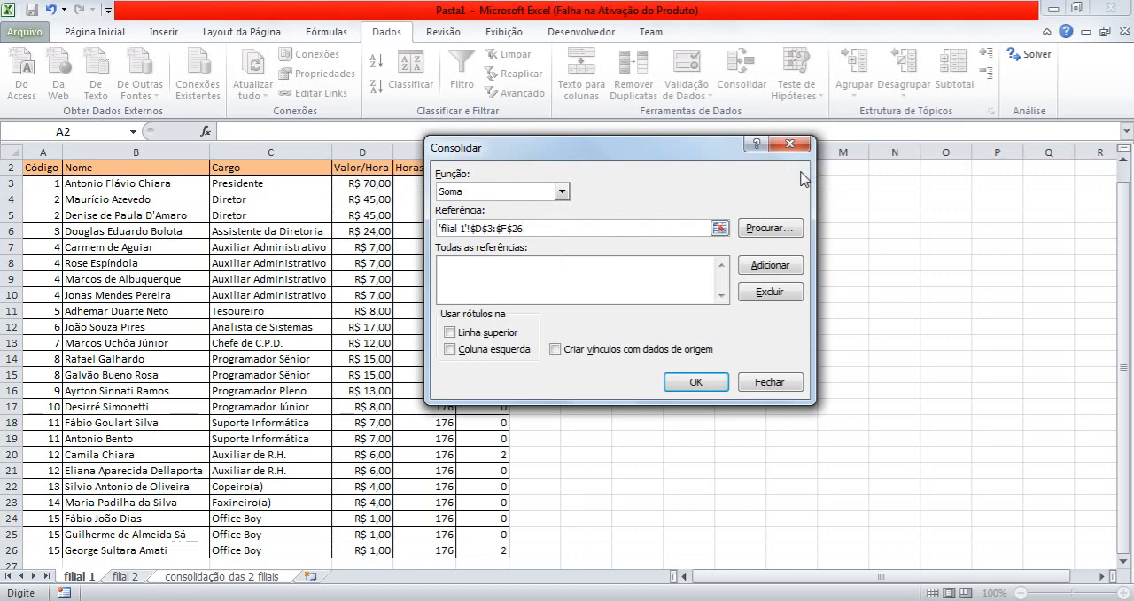
click(771, 265)
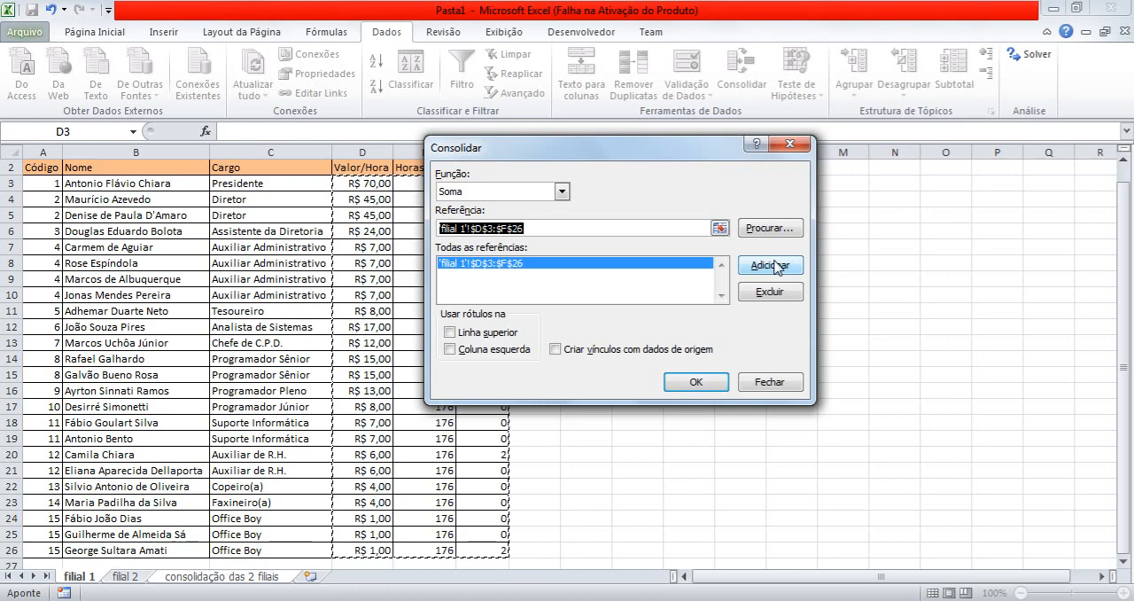
Clear the Referência entry in the Consolidar dialog, keeping the filial 1 range in the list of references.
click(684, 227)
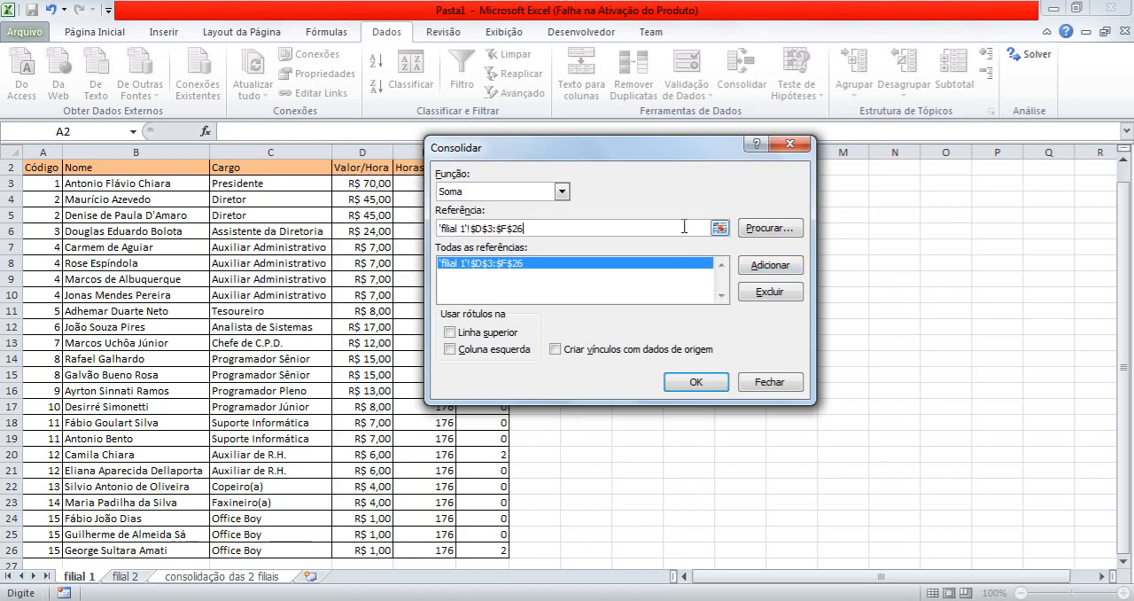
key(BackSpace)
key(BackSpace)
key(BackSpace)
key(BackSpace)
key(BackSpace)
key(BackSpace)
key(BackSpace)
key(BackSpace)
key(BackSpace)
key(BackSpace)
key(BackSpace)
key(BackSpace)
key(BackSpace)
key(BackSpace)
key(BackSpace)
key(BackSpace)
key(BackSpace)
key(BackSpace)
key(BackSpace)
key(BackSpace)
key(BackSpace)
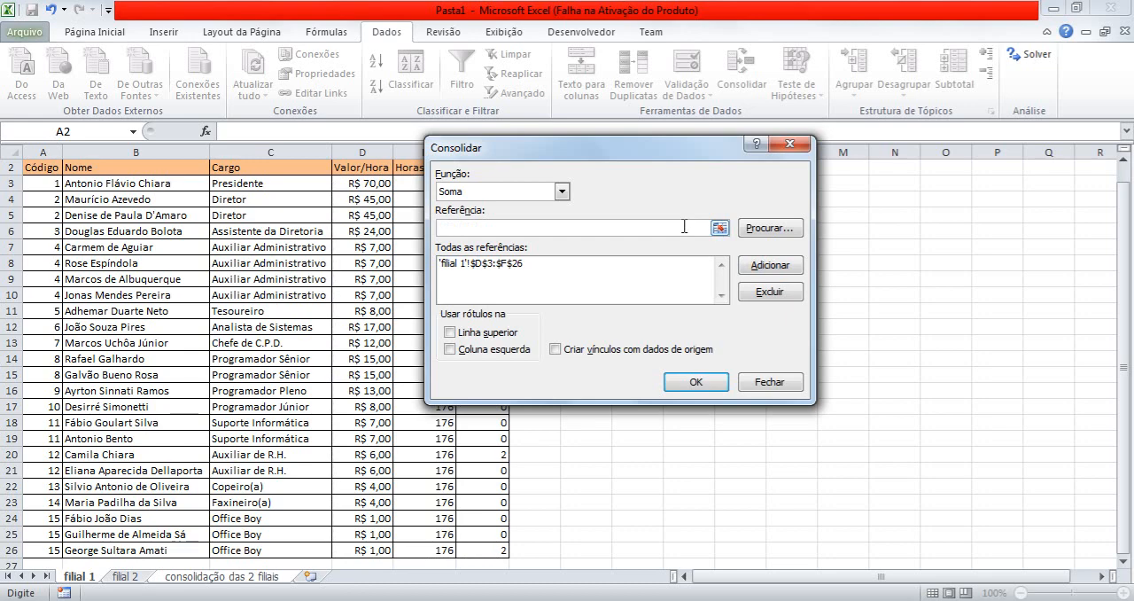
Add the range D3:F26 of the filial 2 sheet to the consolidation references and run the consolidation.
click(719, 227)
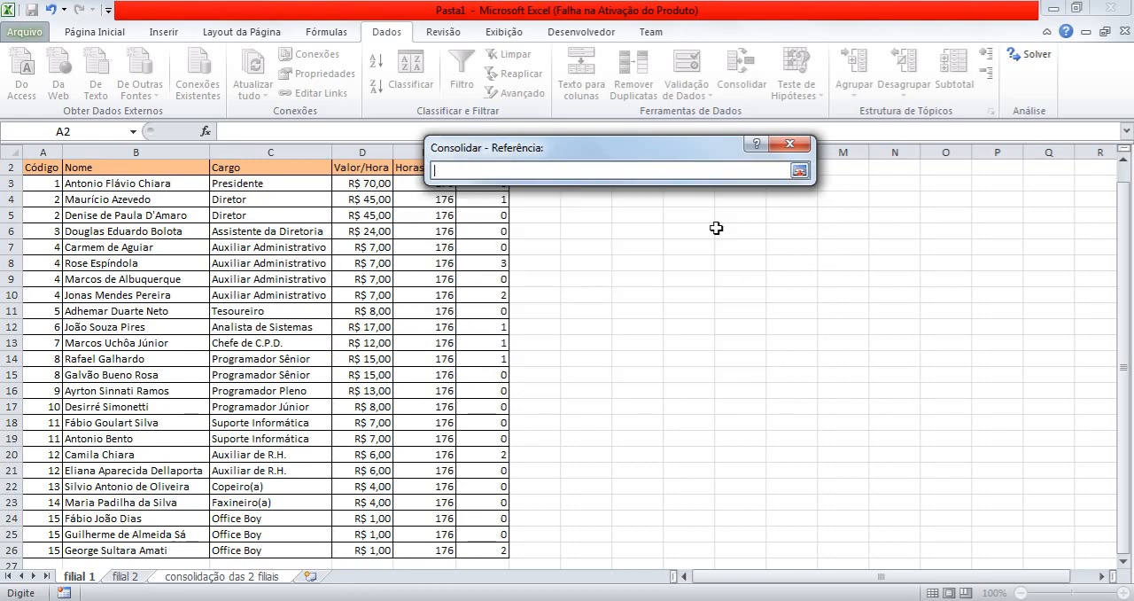
click(133, 579)
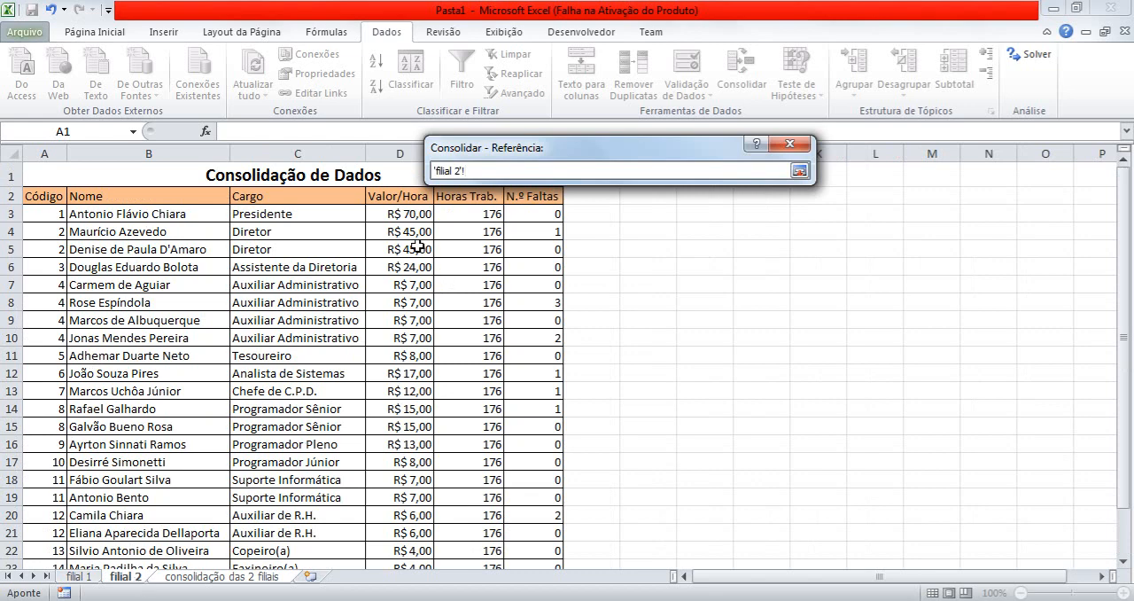
click(410, 216)
key(shift+Right)
key(shift+Right)
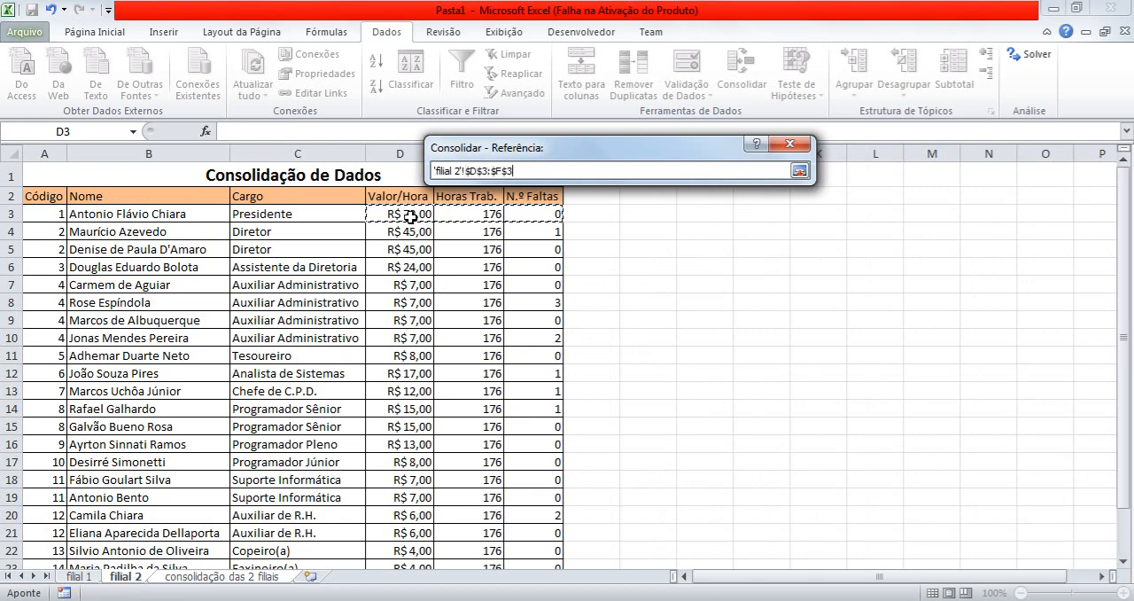
key(ctrl+shift+Down)
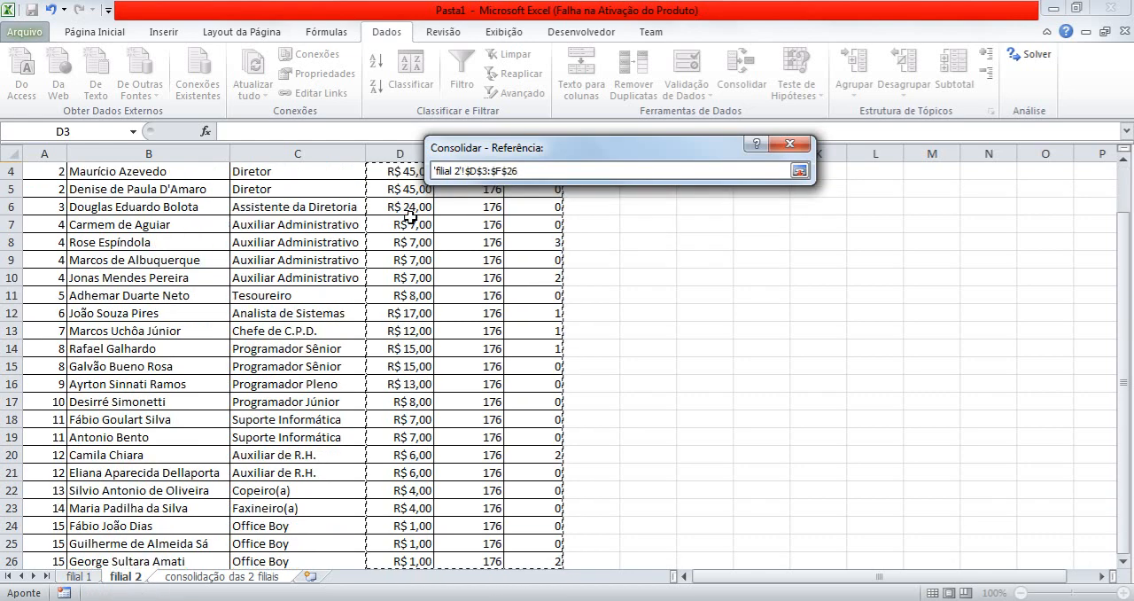
click(801, 171)
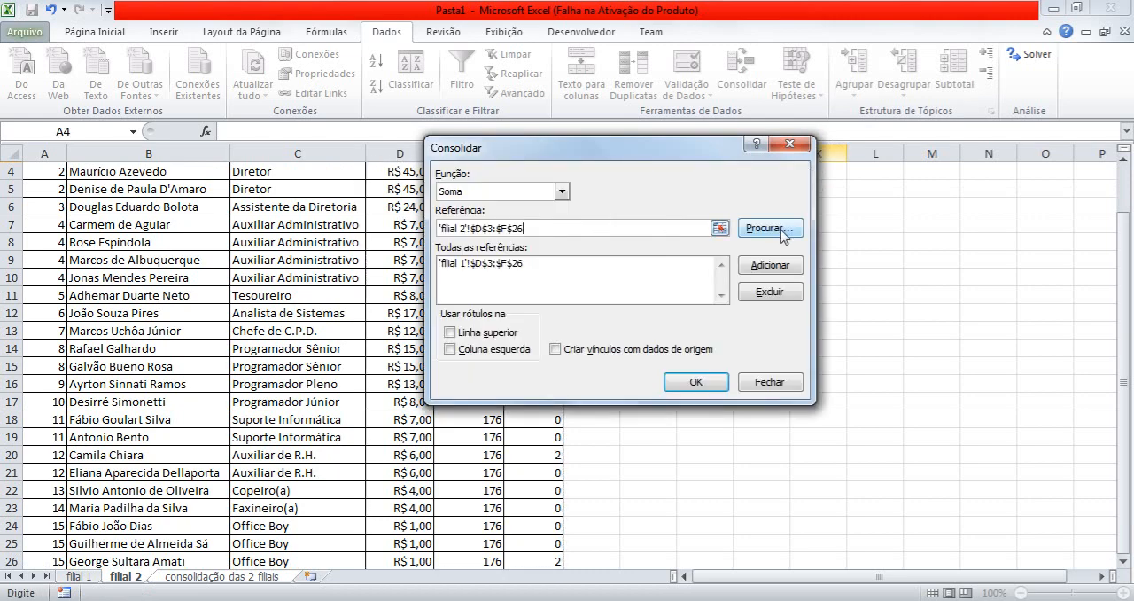
click(770, 265)
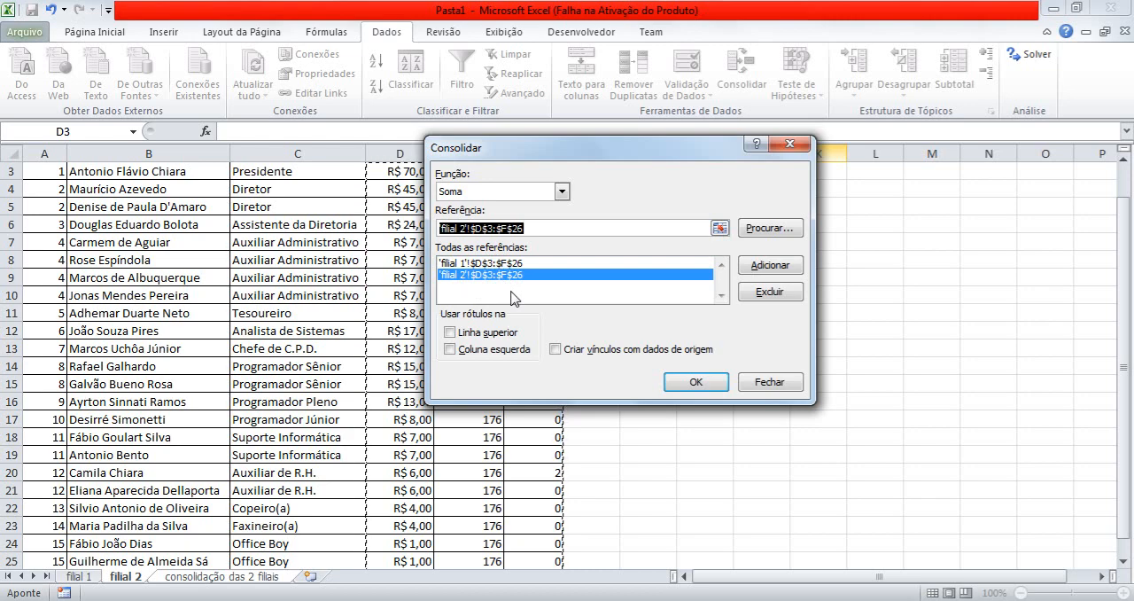
click(698, 381)
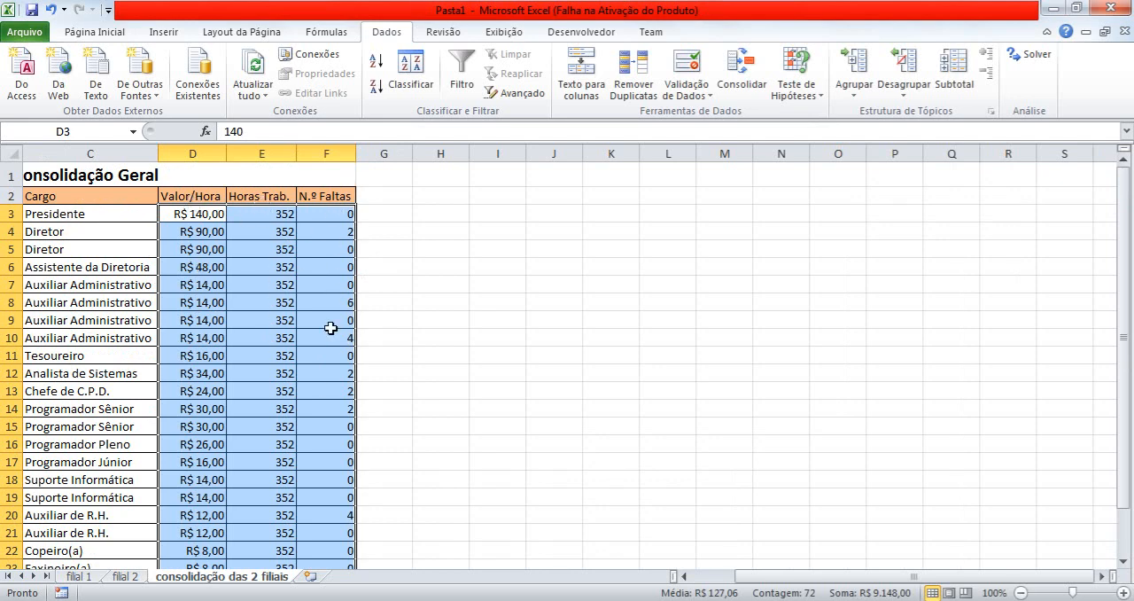
Compare the Valor/Hora, Horas Trab. and N.º Faltas values of filial 1 and filial 2 with the totals on the consolidation sheet.
click(77, 577)
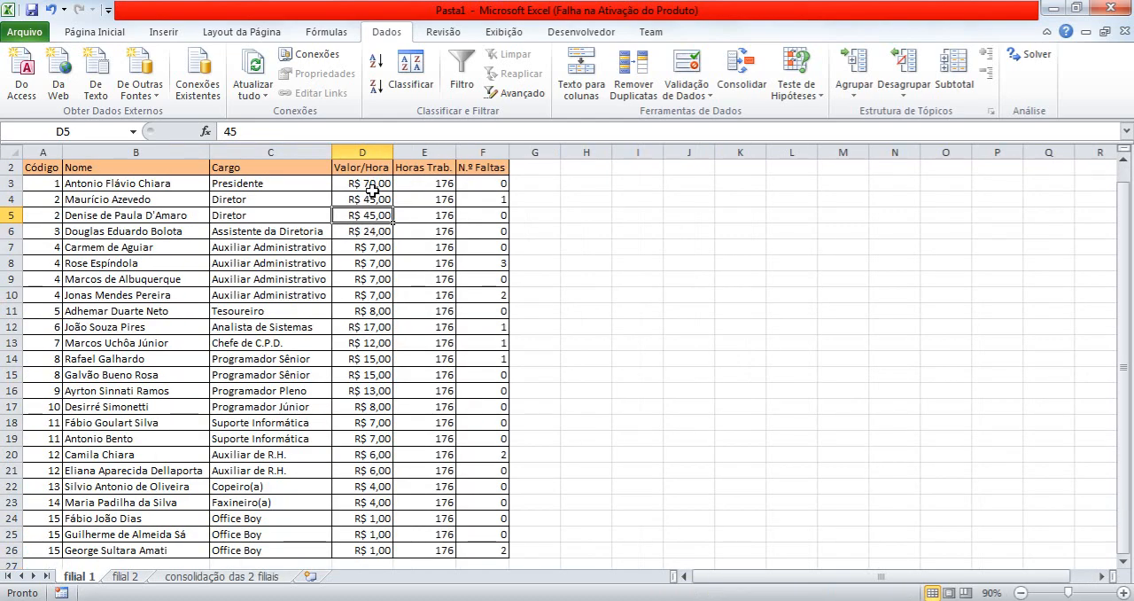
click(125, 576)
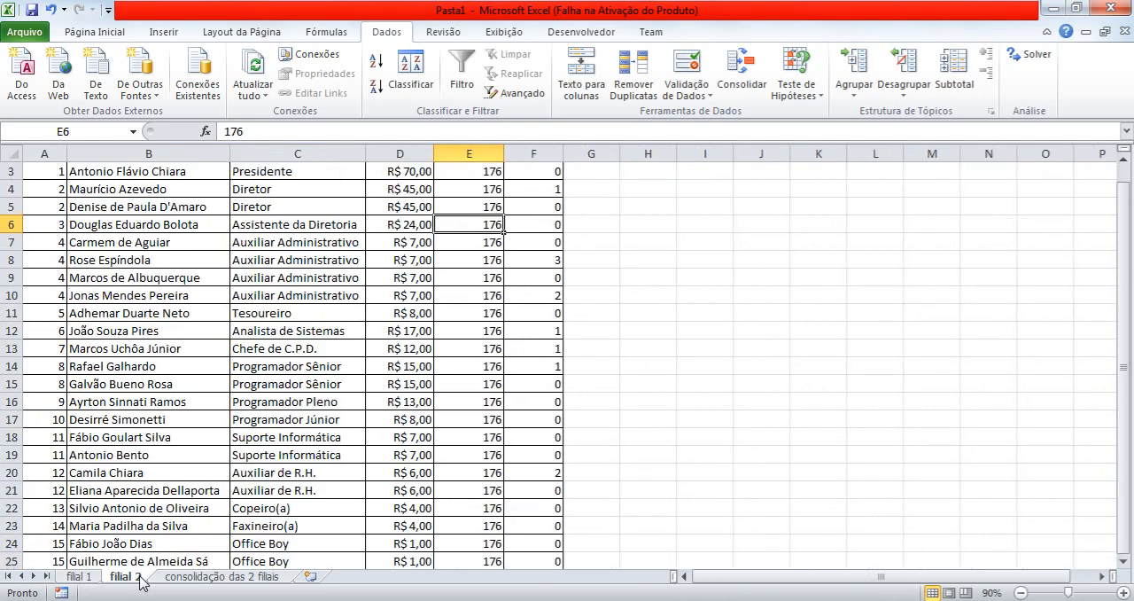
click(247, 578)
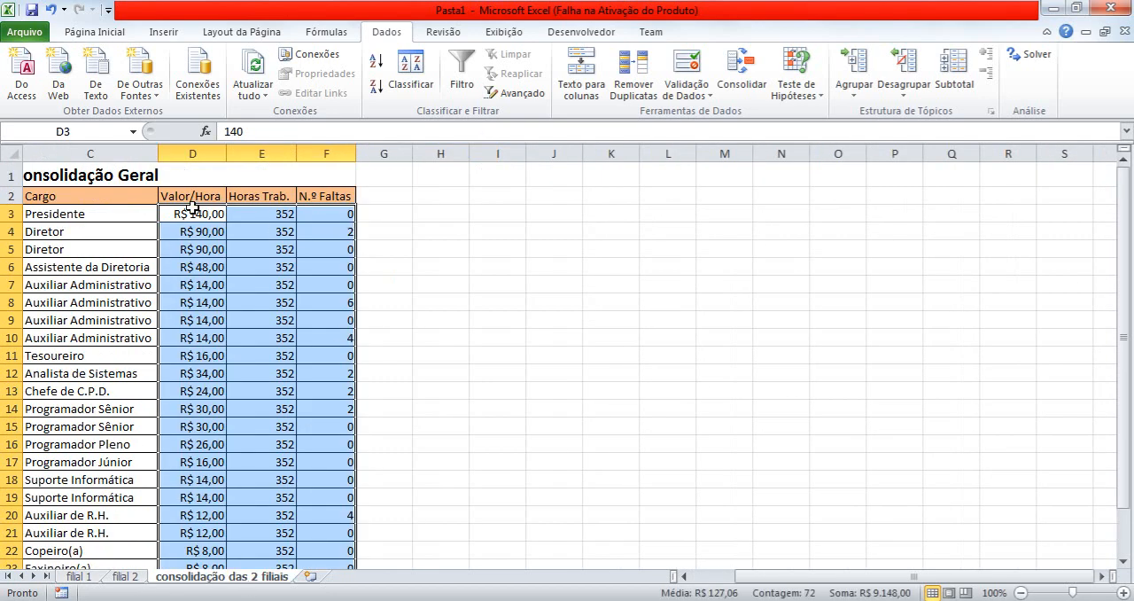
click(78, 577)
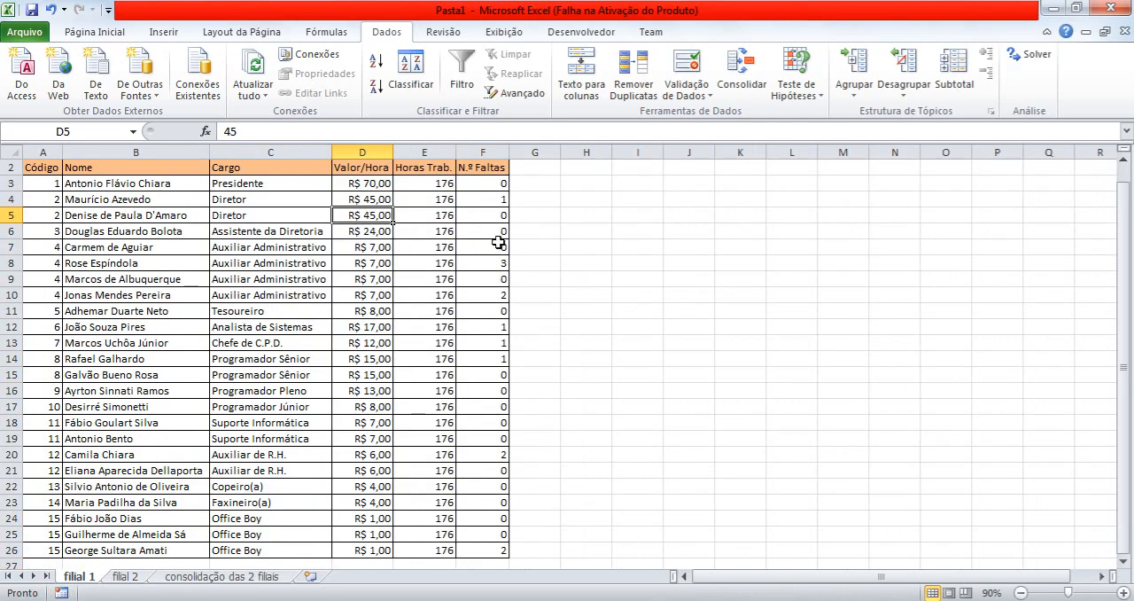
click(128, 581)
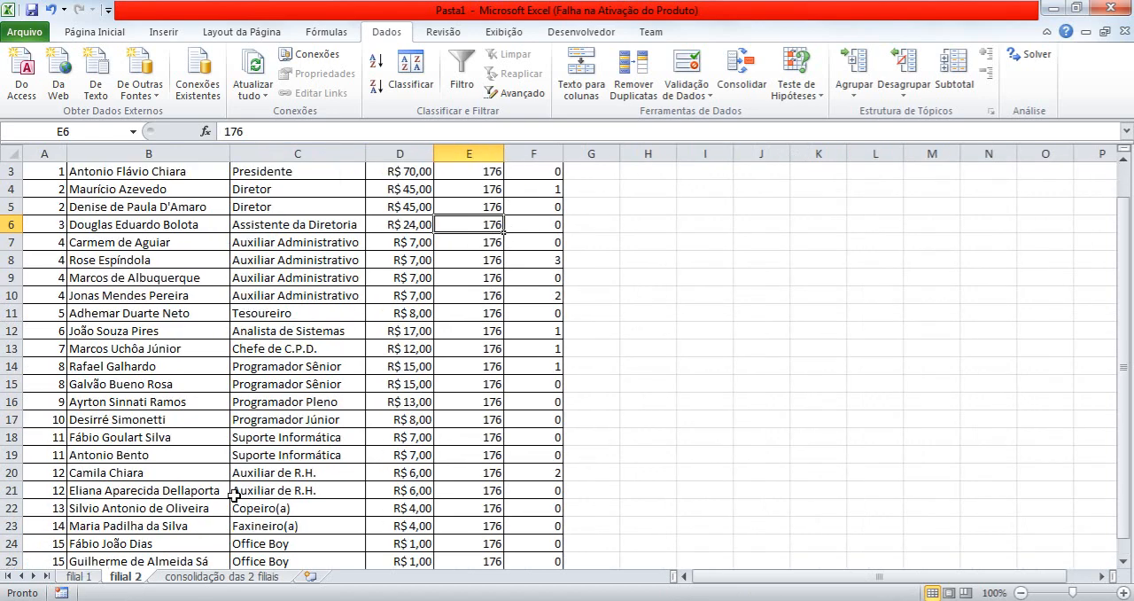
click(221, 577)
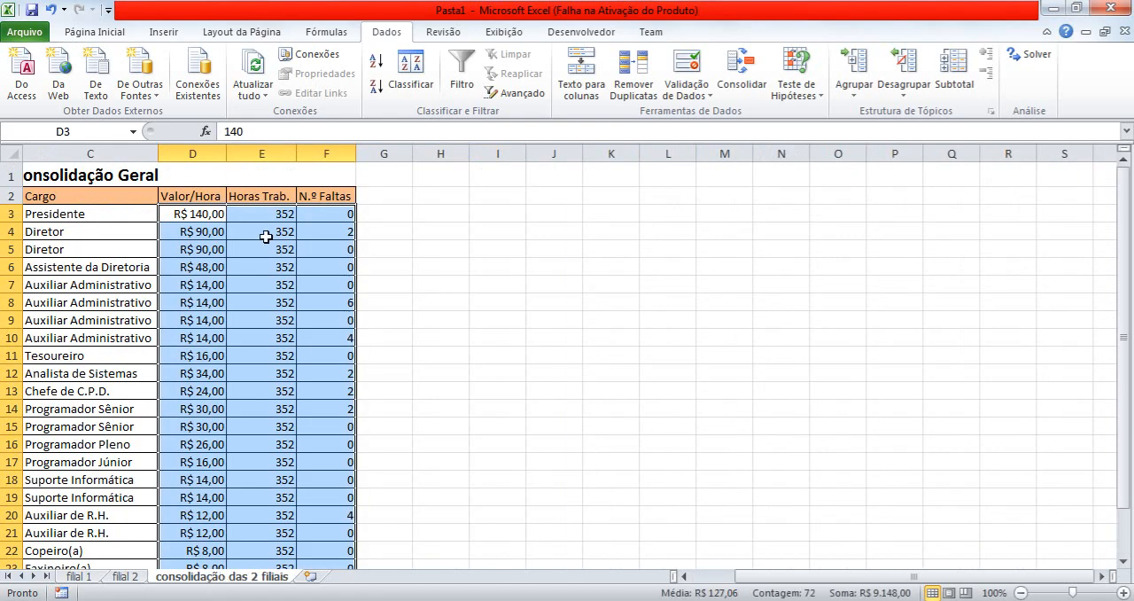
click(79, 576)
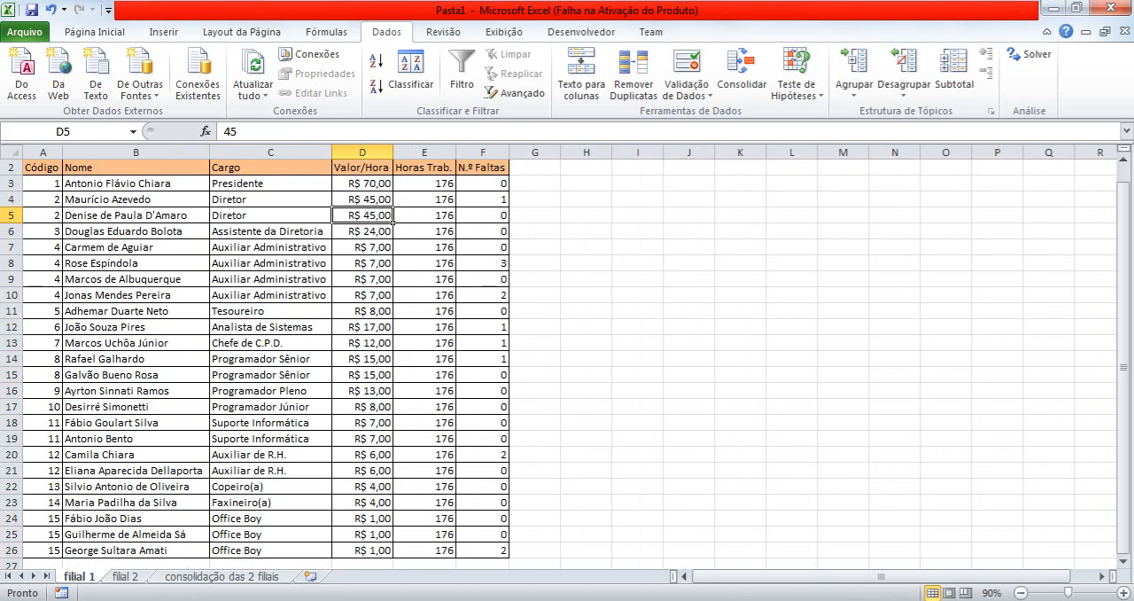
click(138, 578)
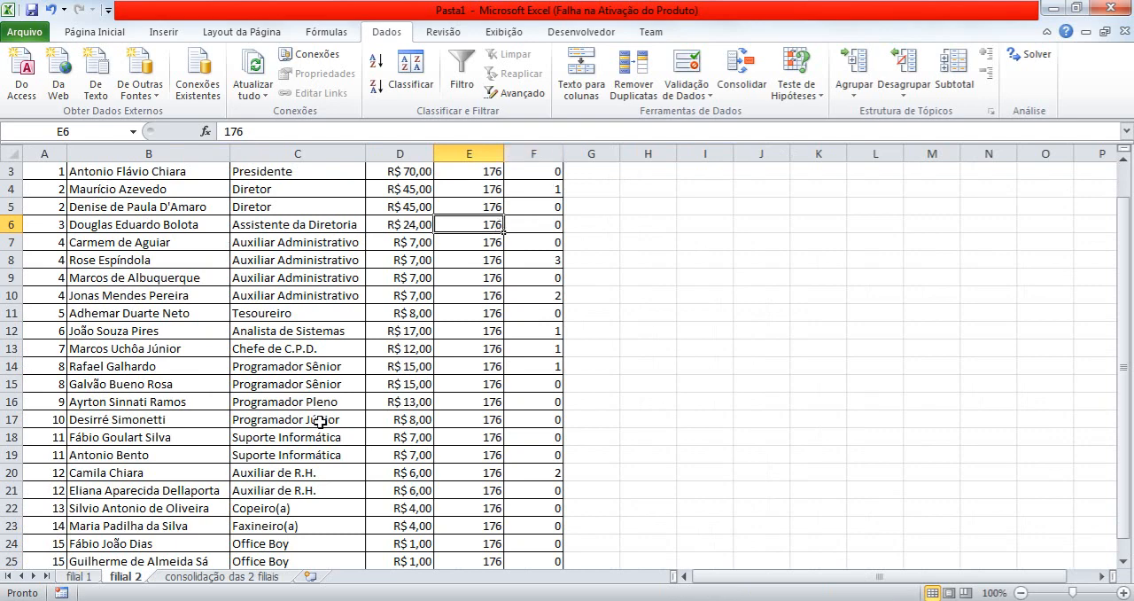
click(232, 577)
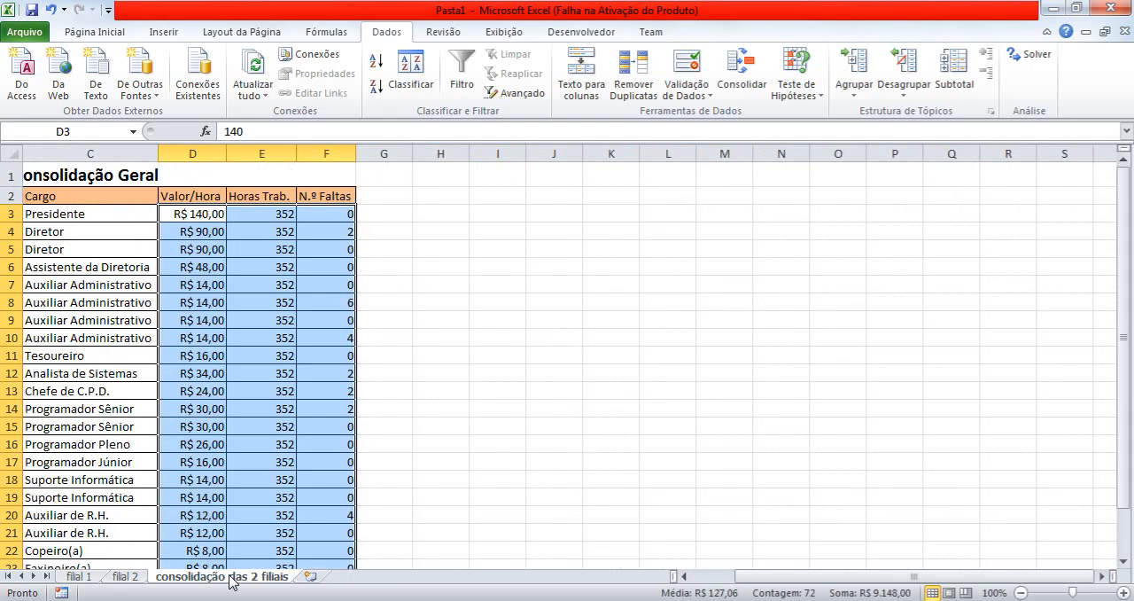